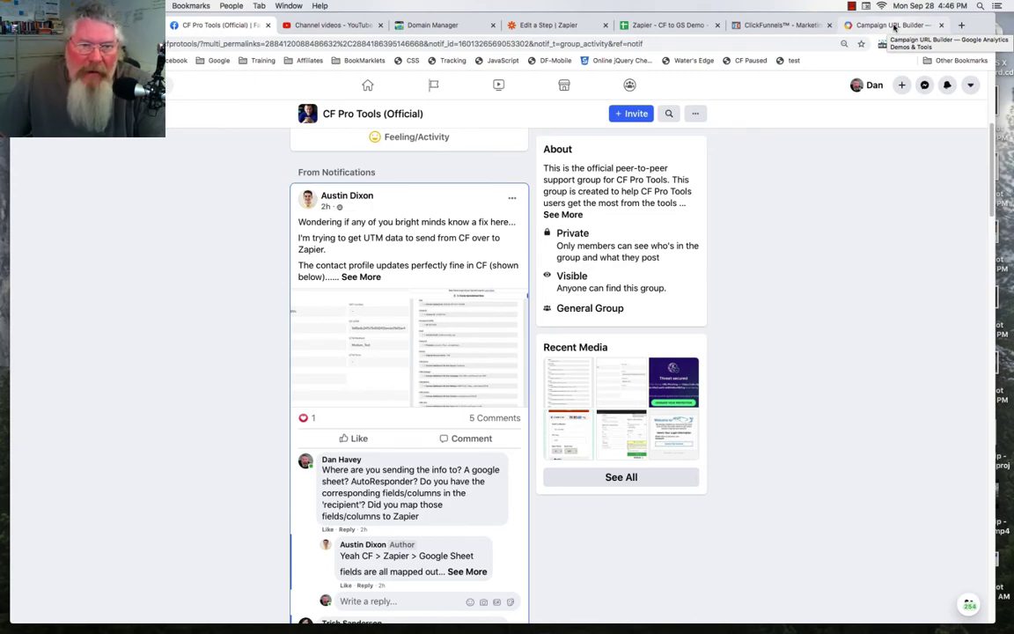
Open the live zap optin page from its ClickFunnels funnel step and select the page's web address
left_click(894, 26)
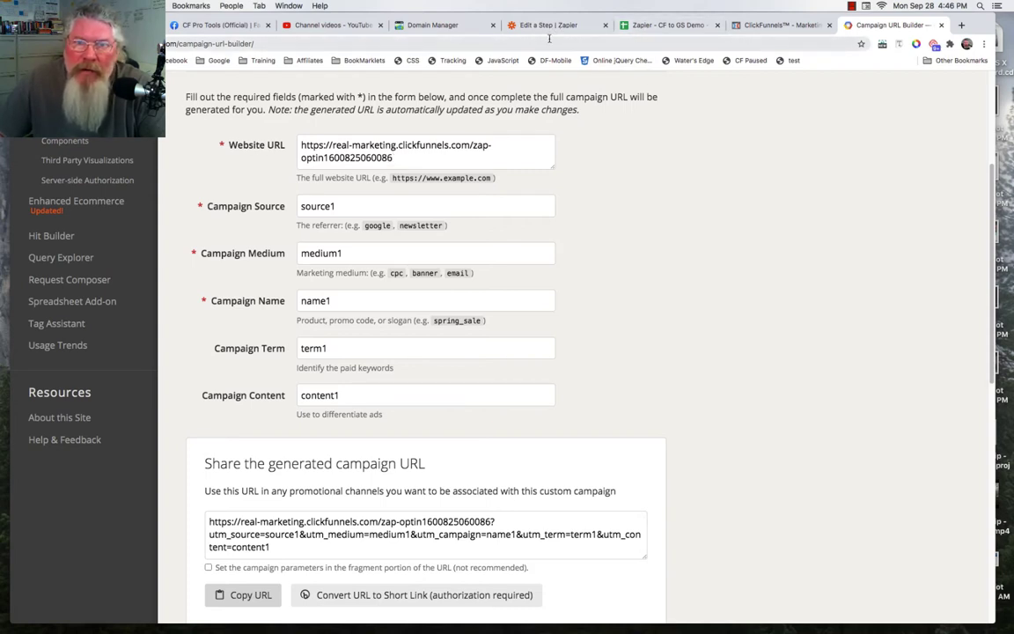
left_click(753, 24)
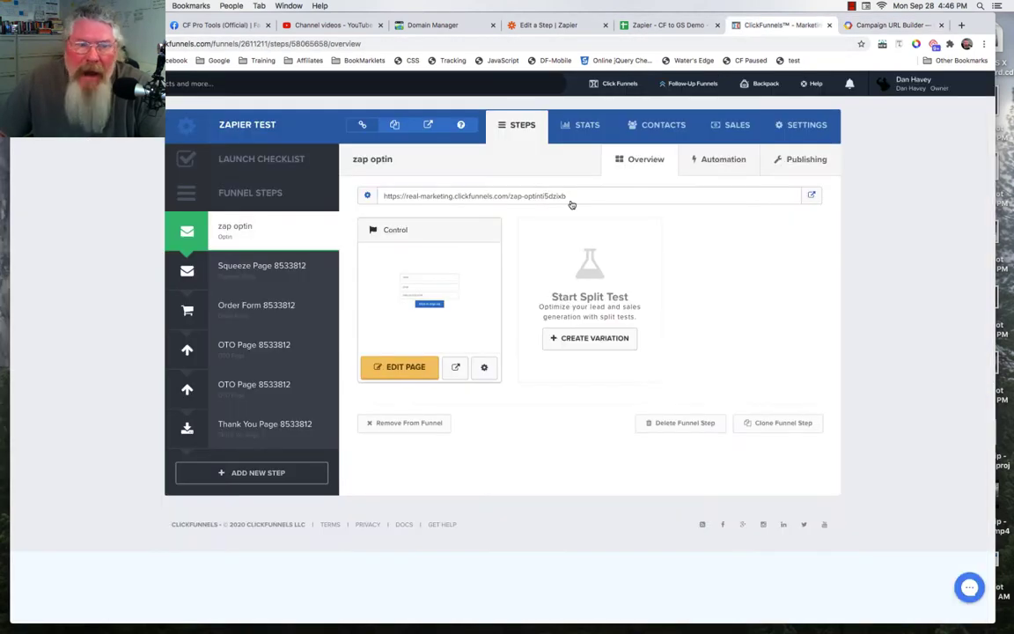
left_click(812, 196)
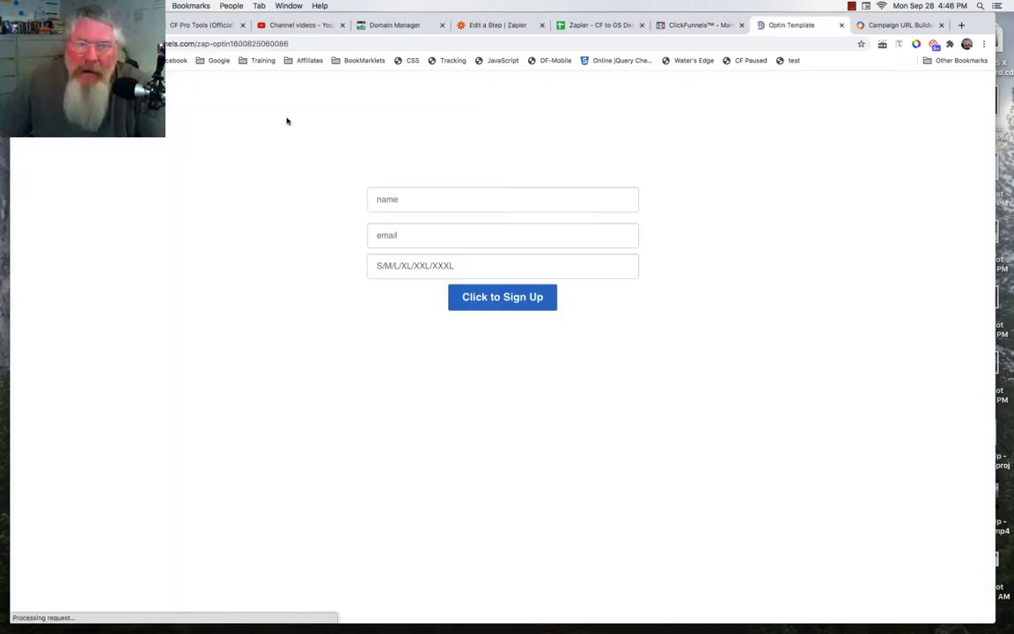
left_click(234, 43)
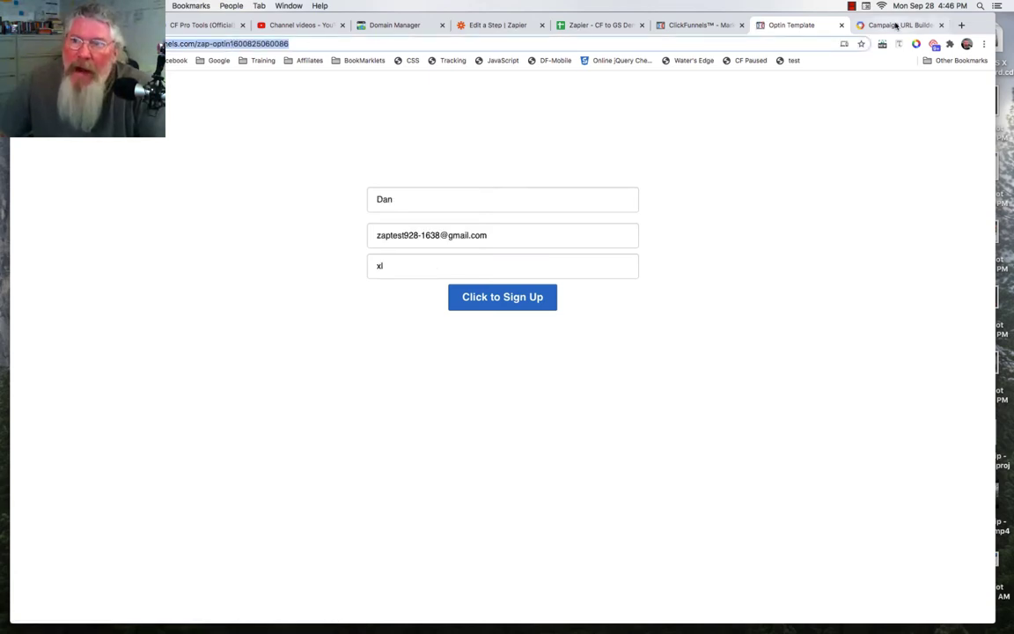
In the Campaign URL Builder, set the campaign source to source2 and the campaign medium to medium3
key("ctrl+Tab")
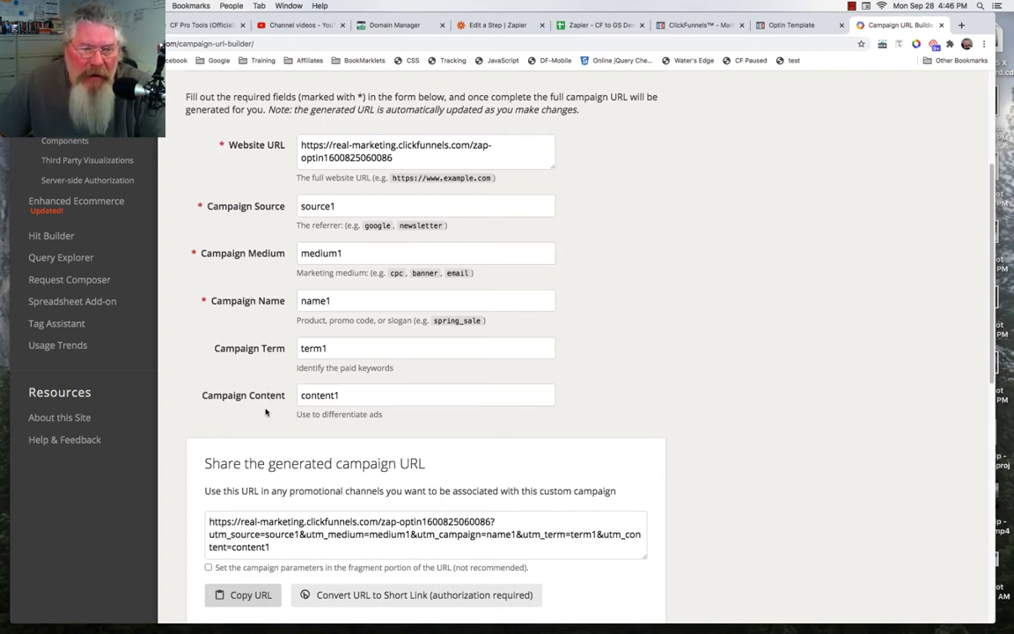
left_click(343, 206)
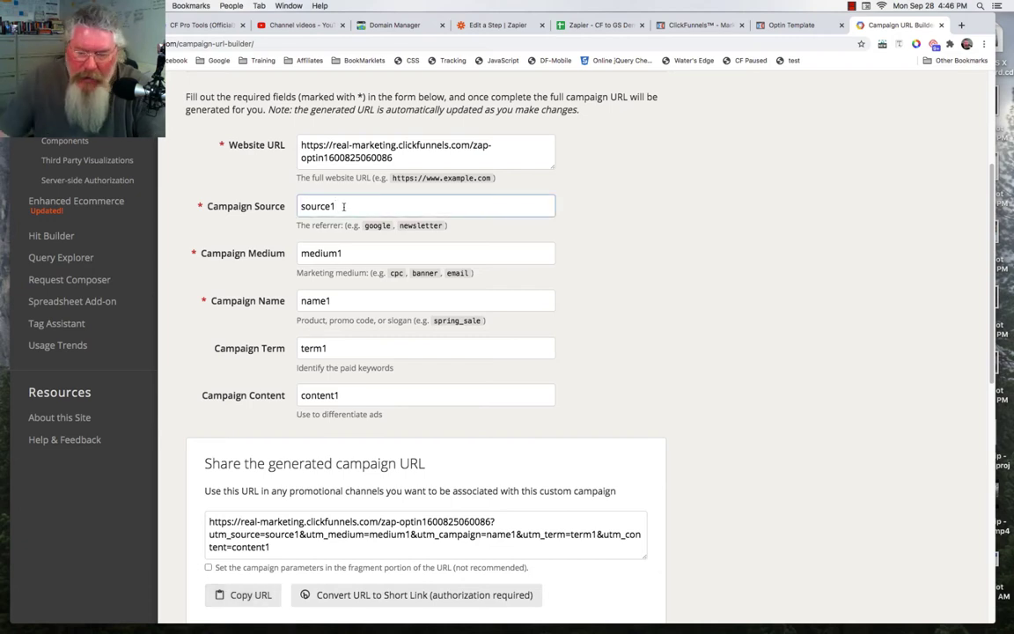
key("BackSpace")
type("2")
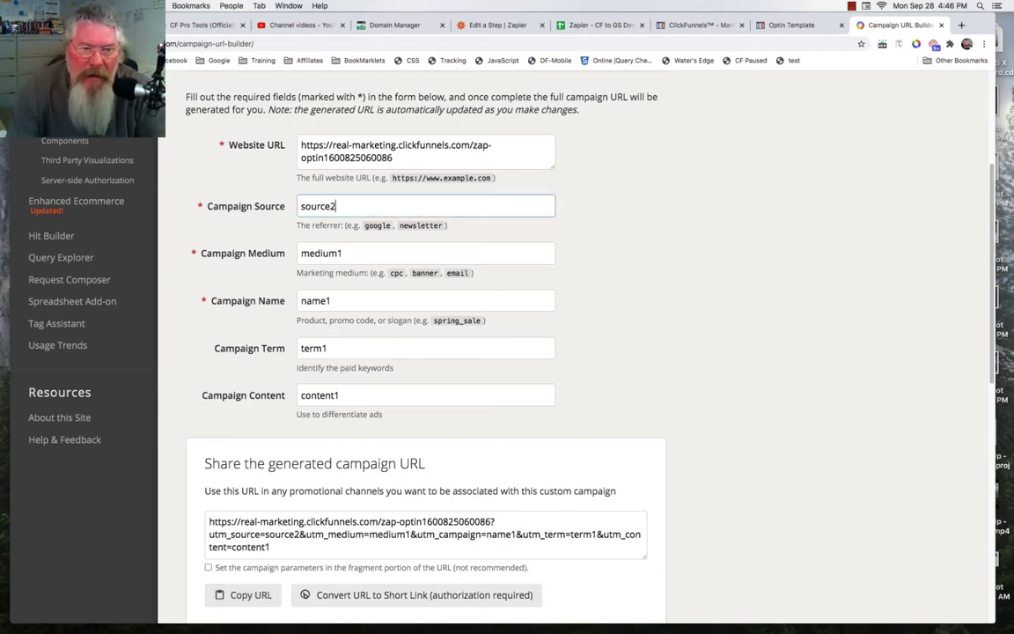
left_click(340, 252)
key("BackSpace")
type("3")
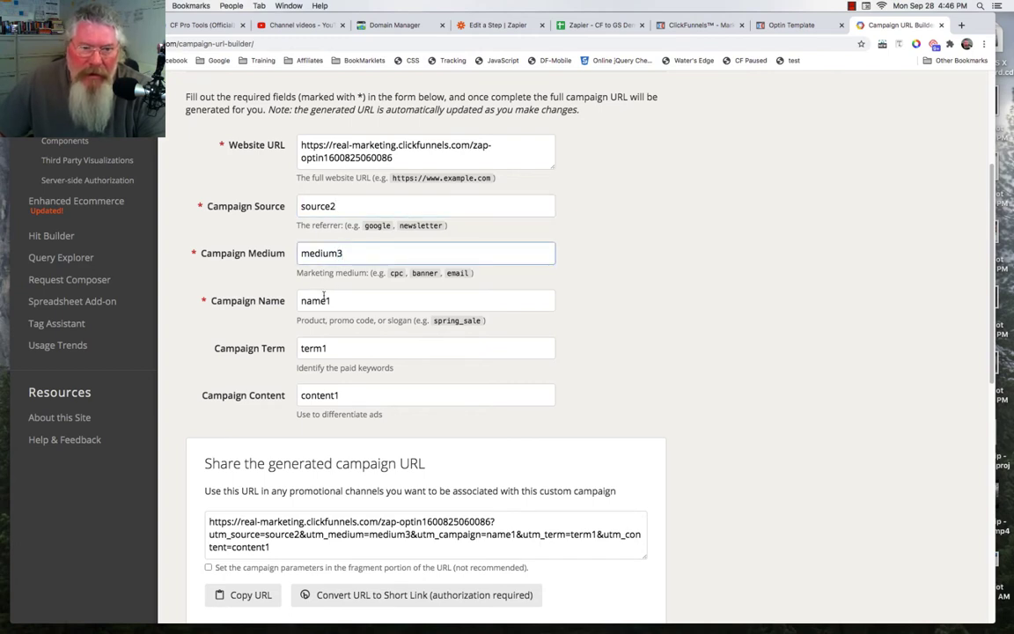
Set the campaign name to name2 and correct the campaign medium to medium2
left_click(329, 300)
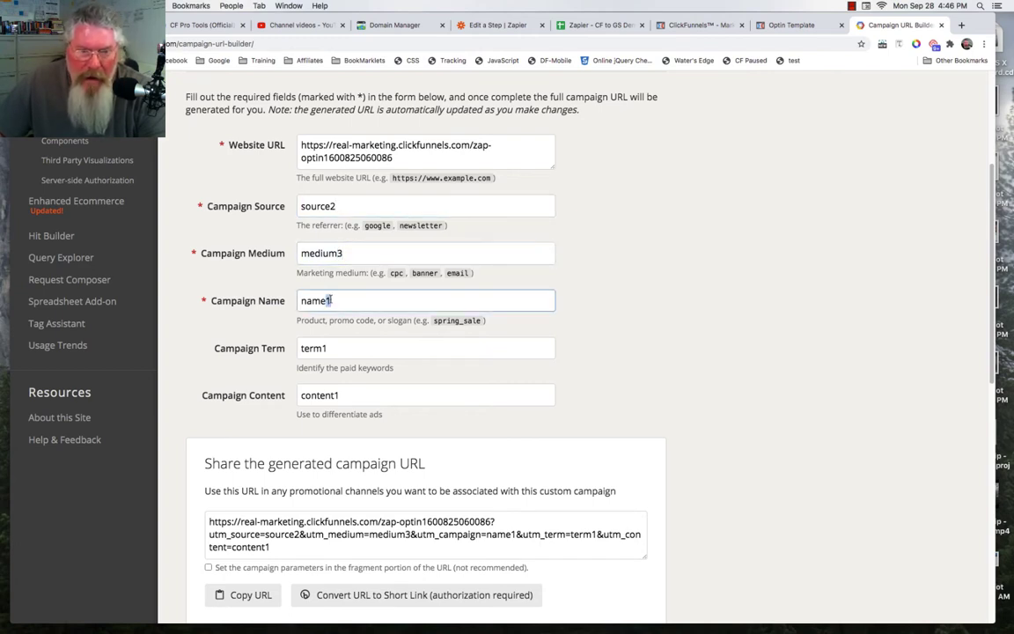
key("BackSpace")
type("2")
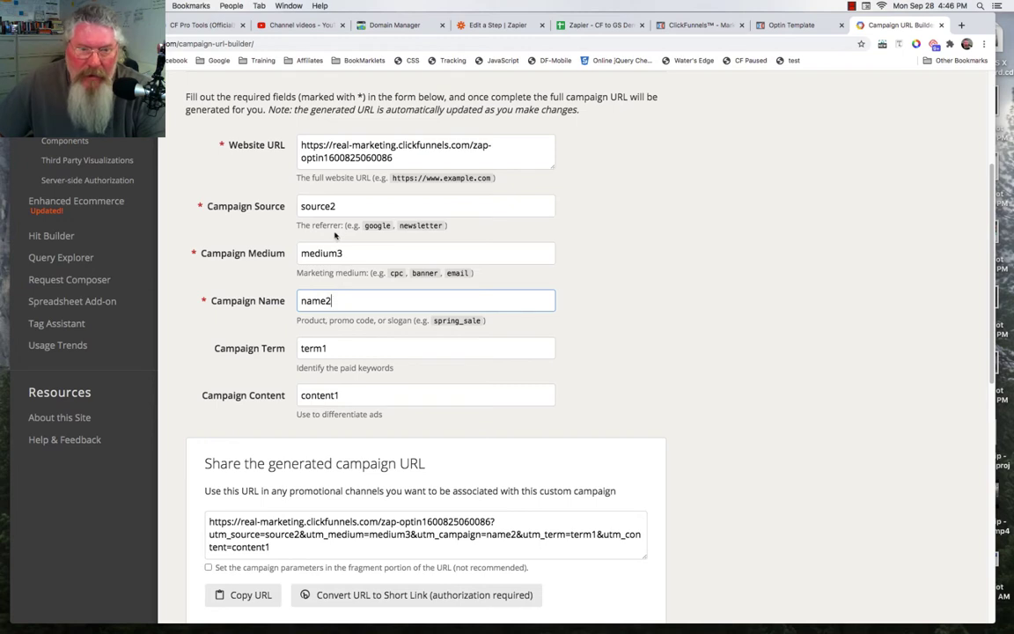
left_click(340, 252)
key("BackSpace")
type("2")
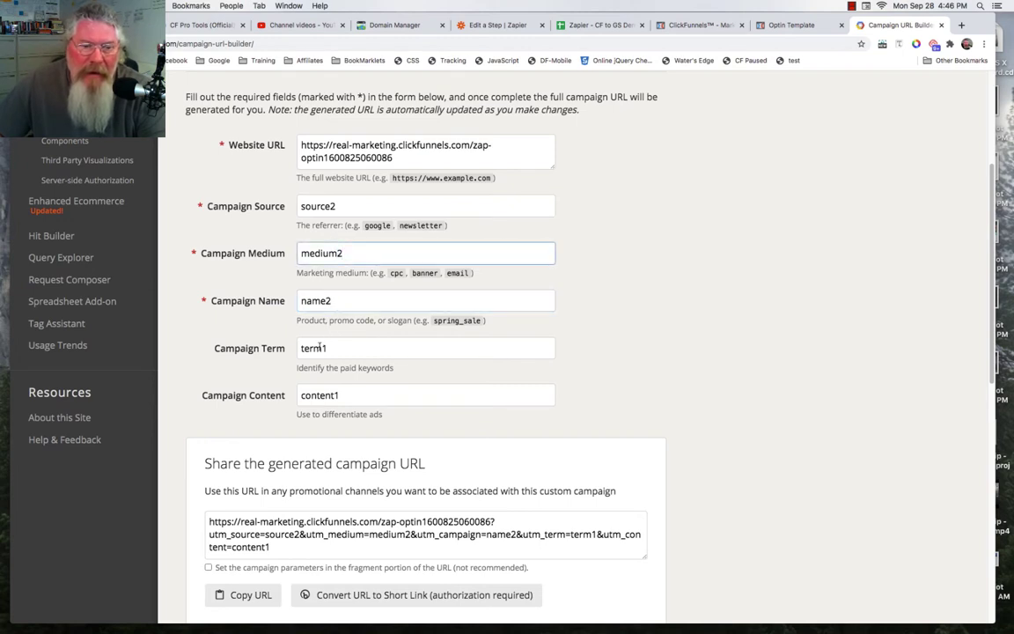
Set the campaign term to term2 and the campaign content to content2
left_click(335, 348)
key("BackSpace")
type("2")
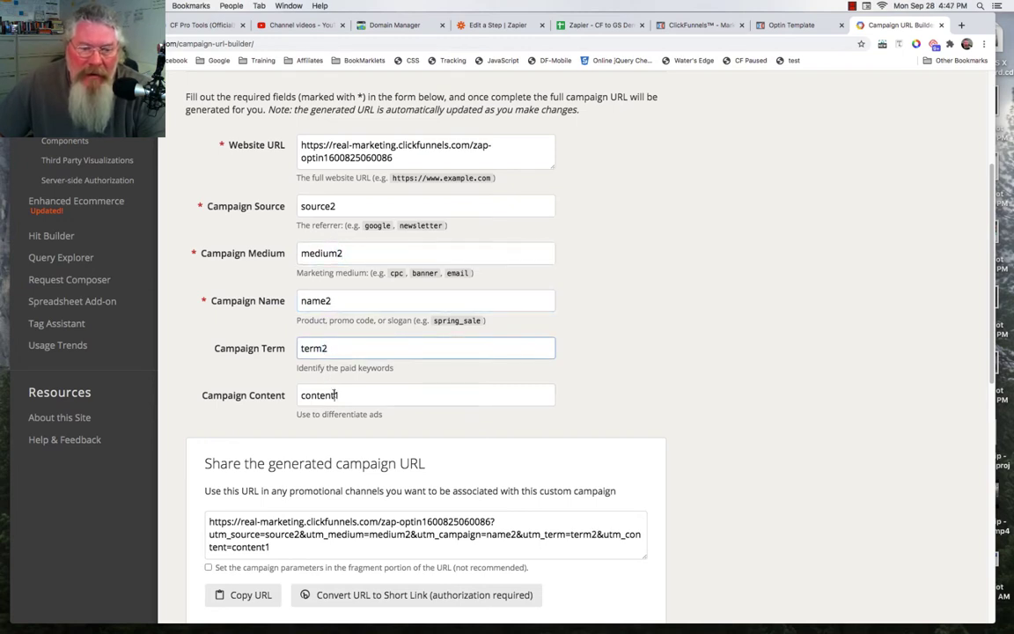
left_click(334, 394)
key("BackSpace")
type("2")
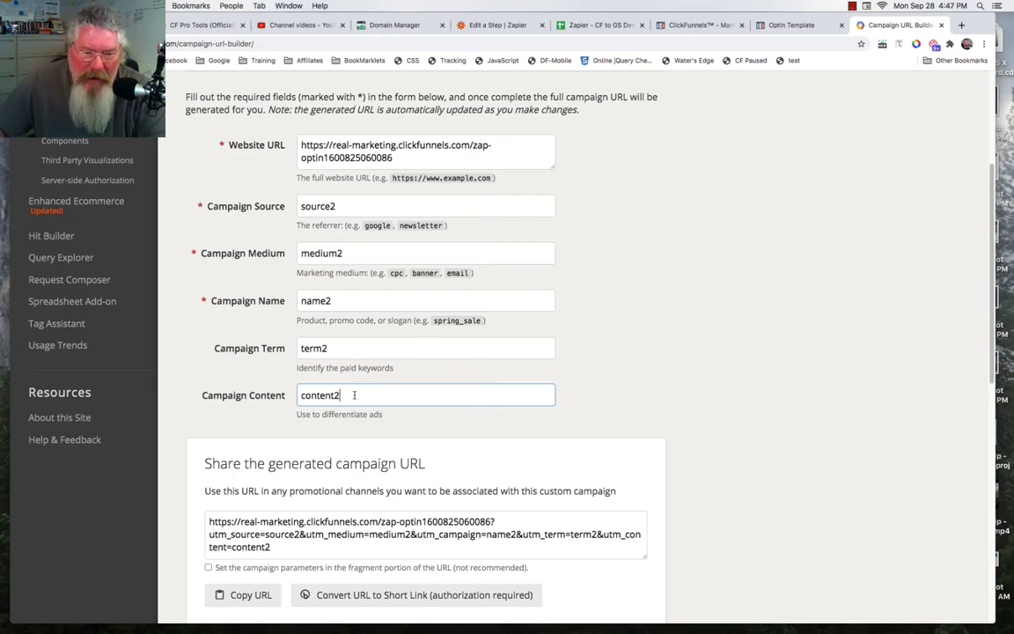
Copy the generated campaign URL and load it in a new browser tab
scroll(315, 510, "down", 2)
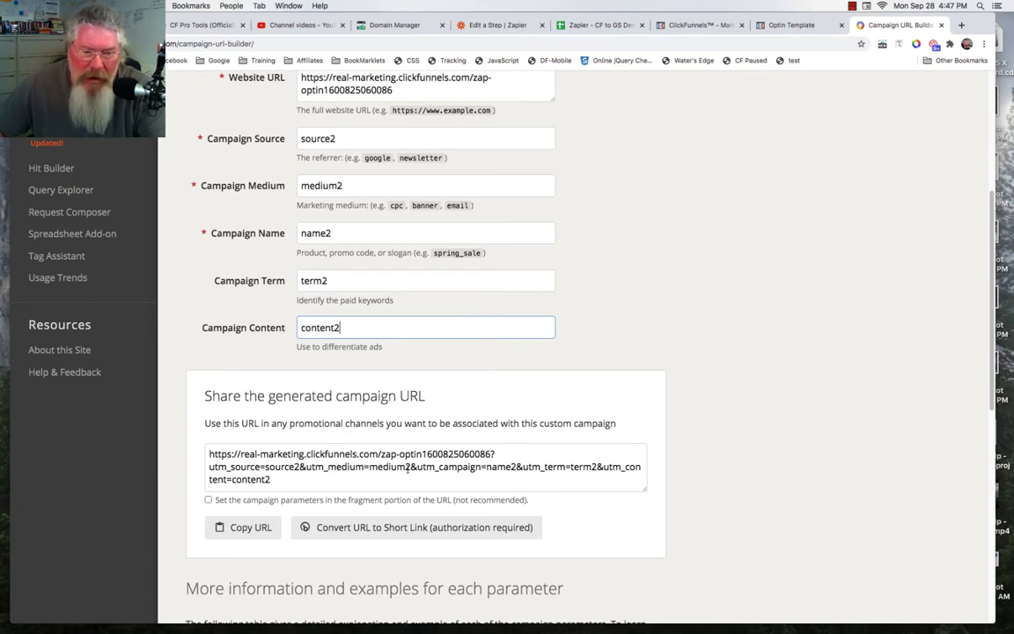
left_click(247, 532)
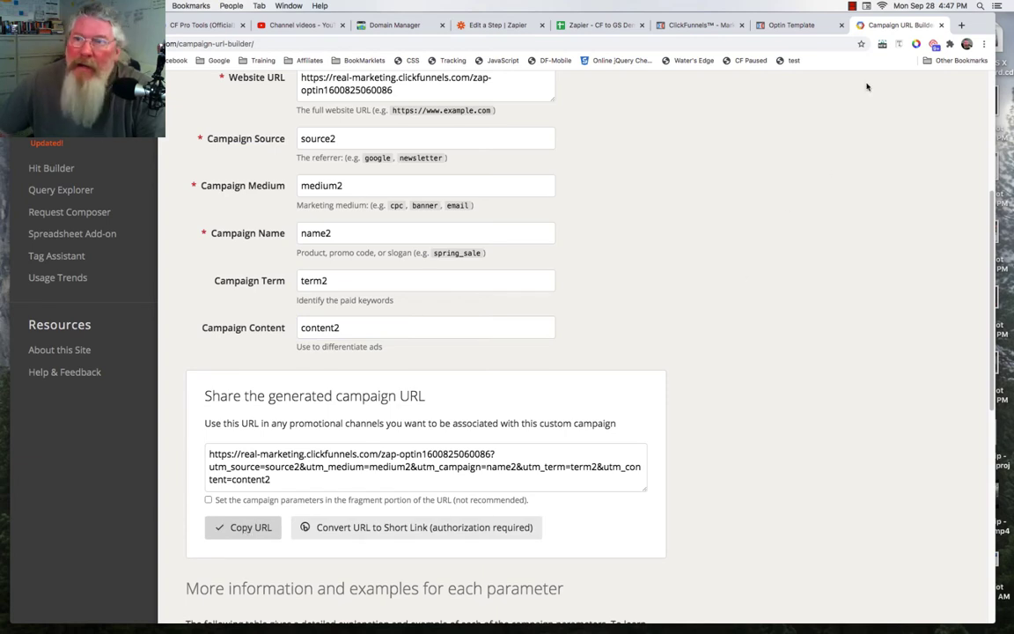
left_click(961, 25)
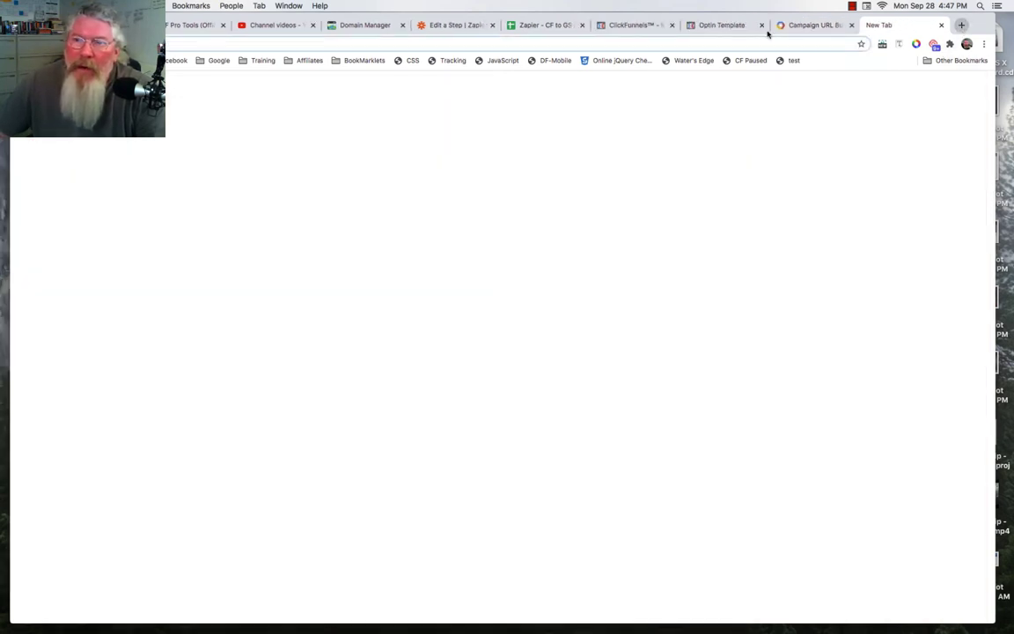
key("super+v")
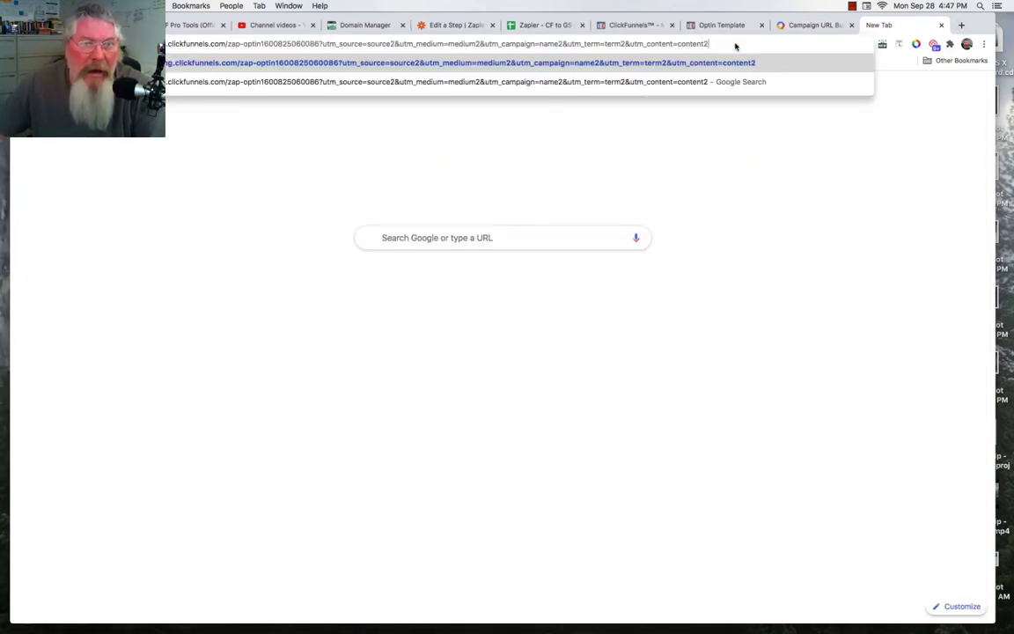
key("Return")
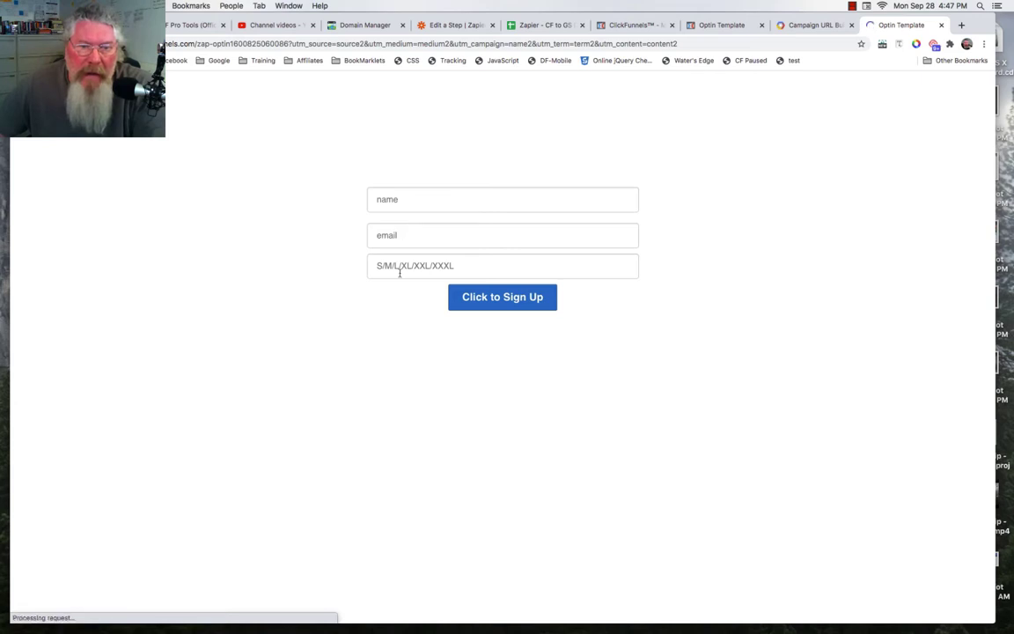
Fill in the opt-in form with the name, a new test e-mail address and shirt size xxl, and submit the sign-up
left_click(455, 197)
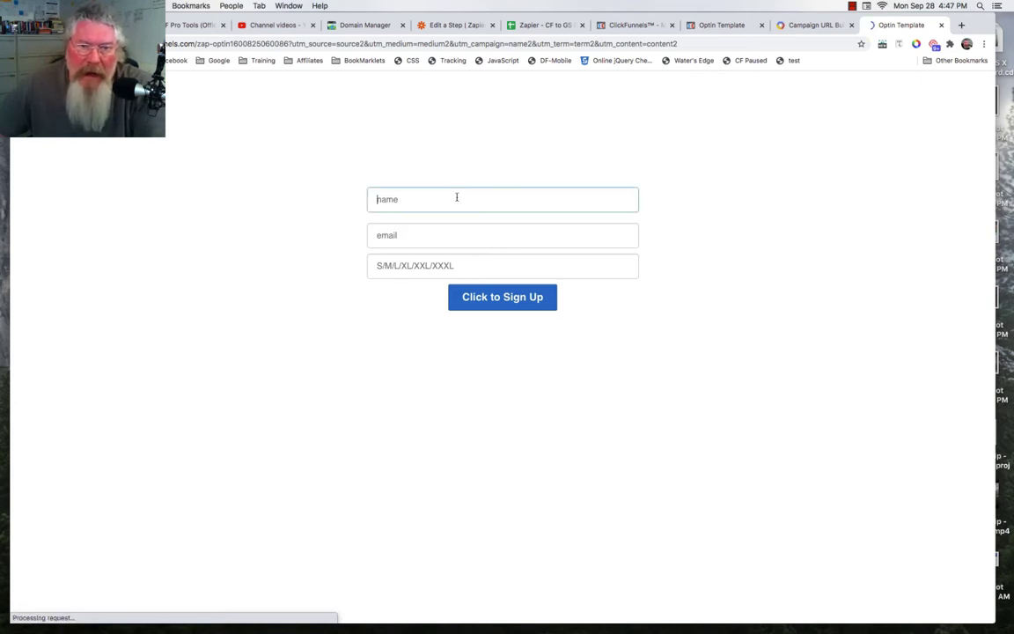
left_click(392, 225)
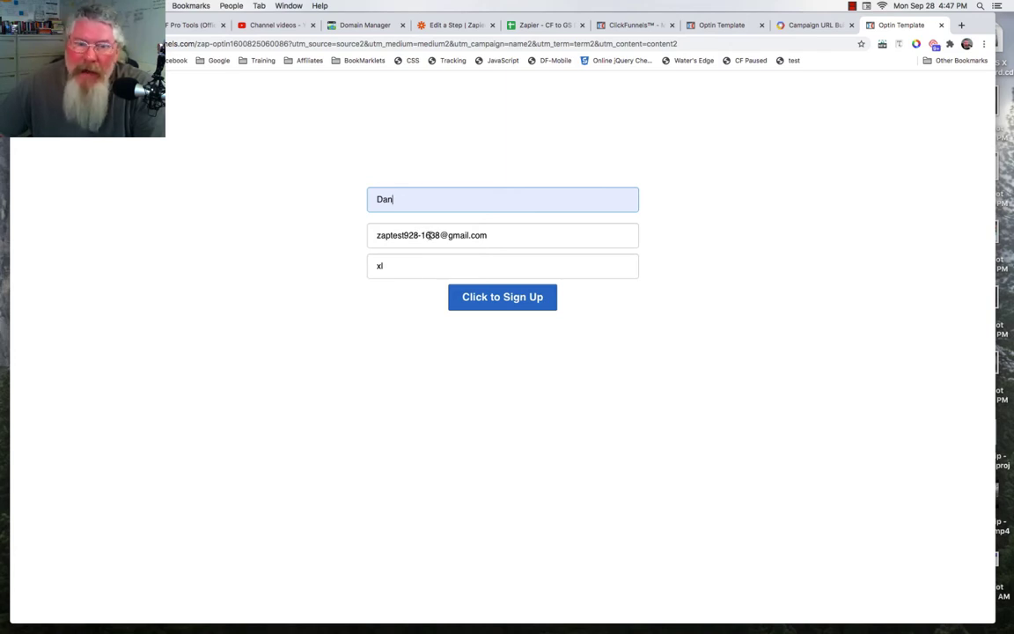
left_click(431, 235)
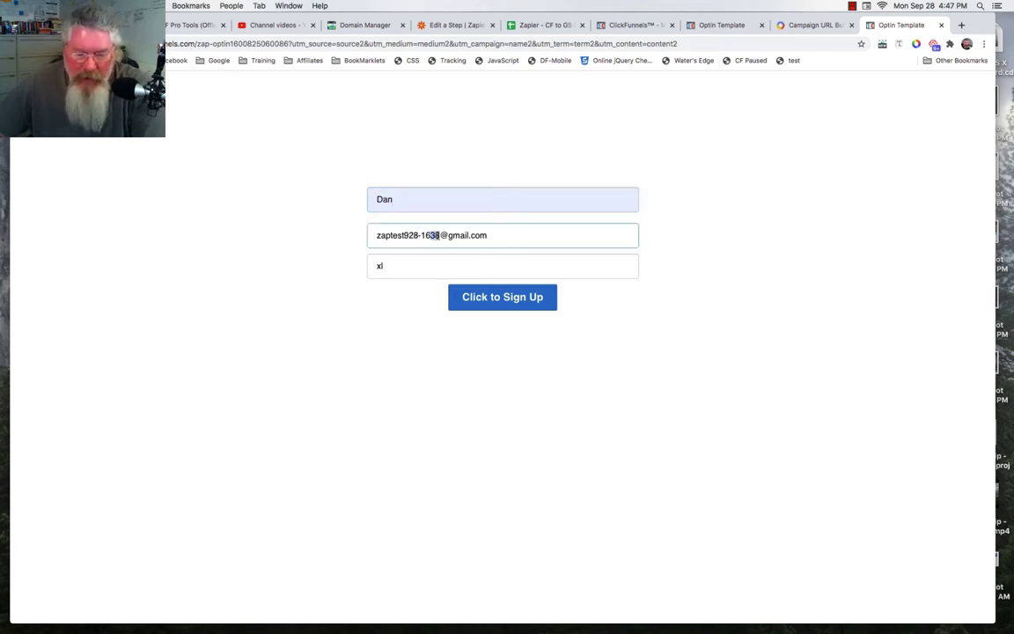
type("47")
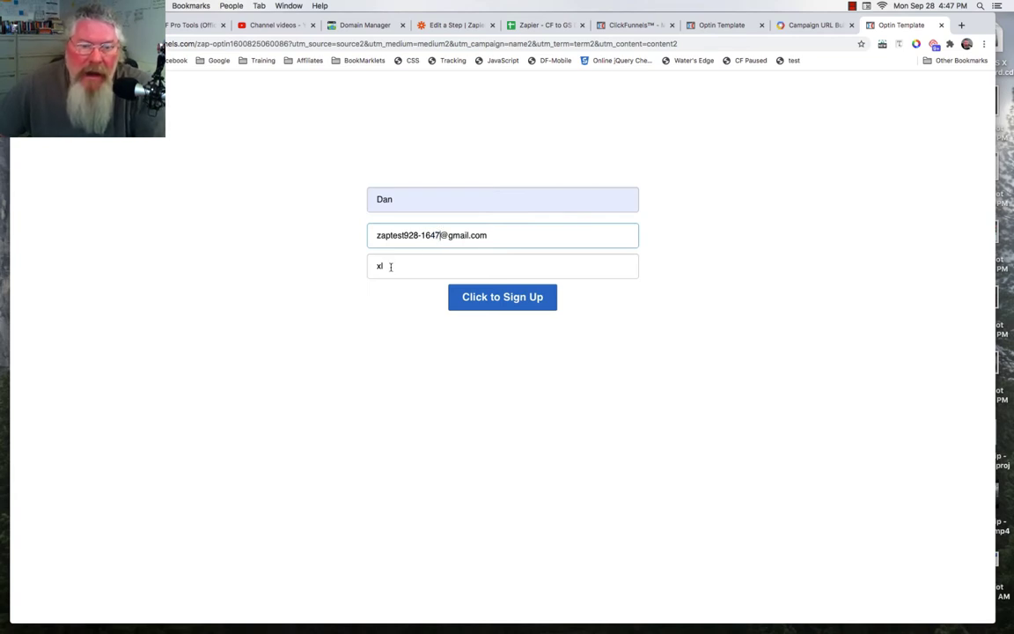
left_click(377, 265)
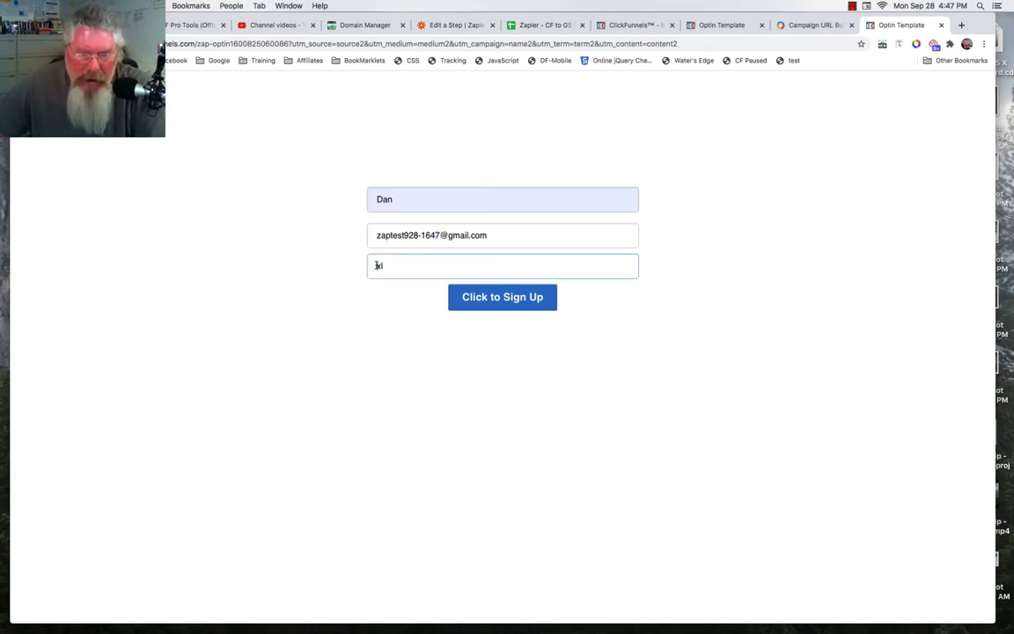
type("x")
left_click(493, 298)
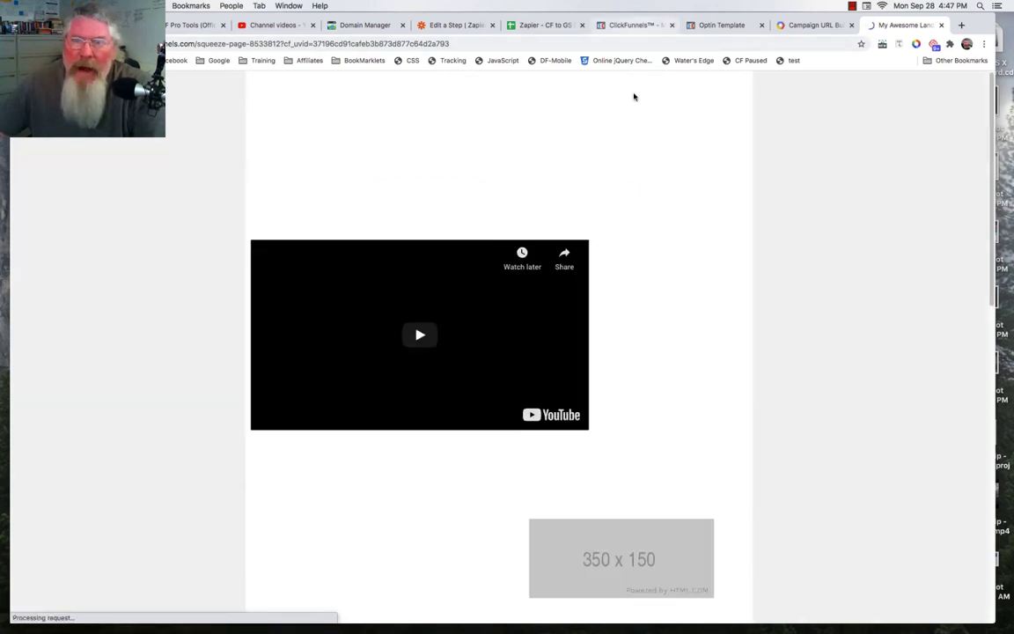
Open the newest contact's profile in the ClickFunnels Zapier Test funnel, reload it and check the UTM fields under Additional Info
left_click(633, 25)
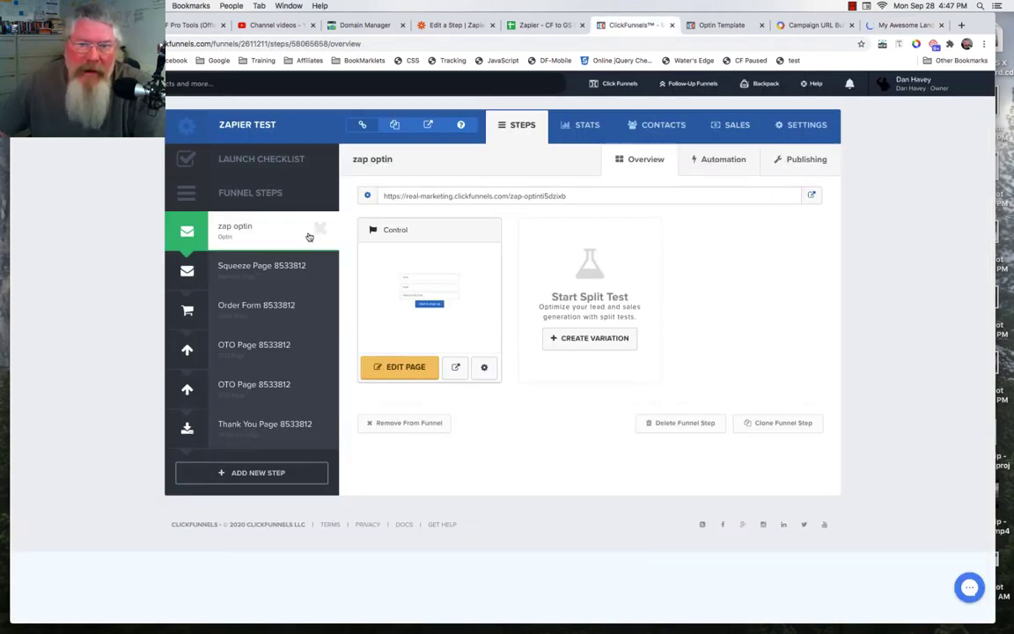
left_click(661, 127)
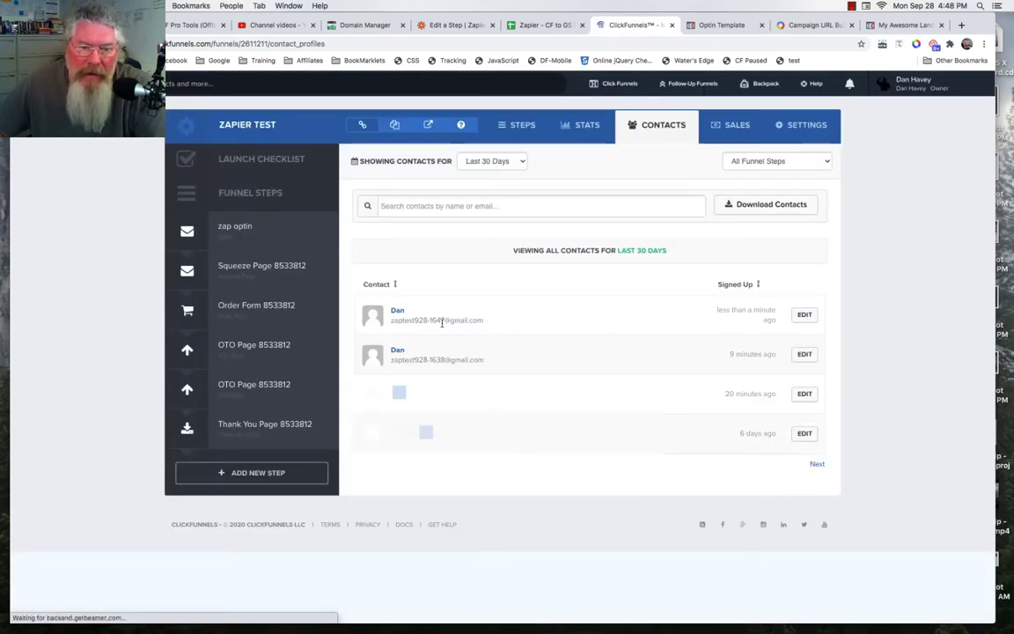
left_click(806, 316)
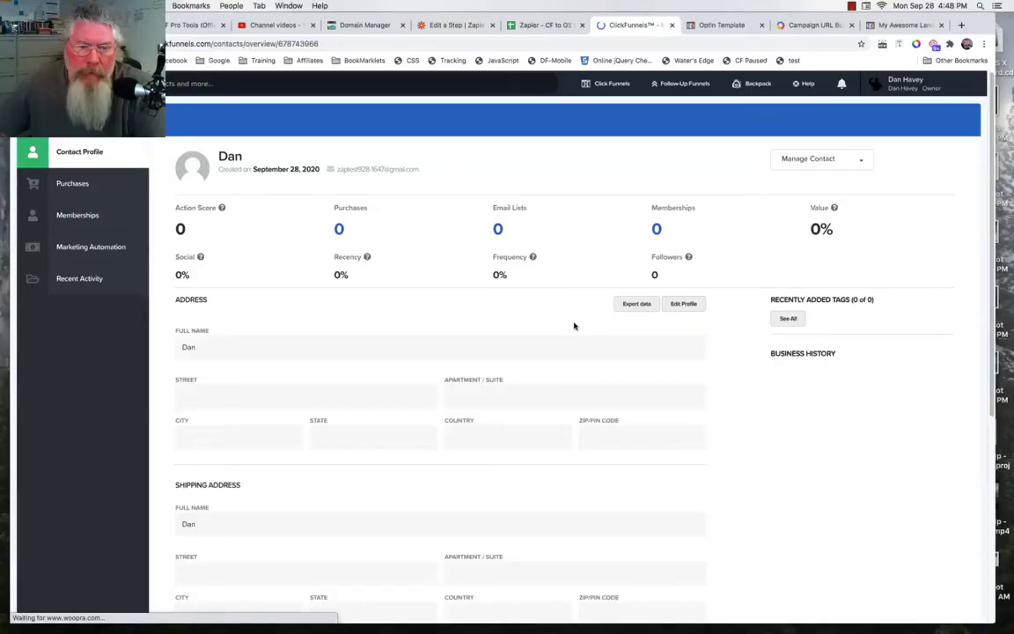
scroll(473, 341, "down", 5)
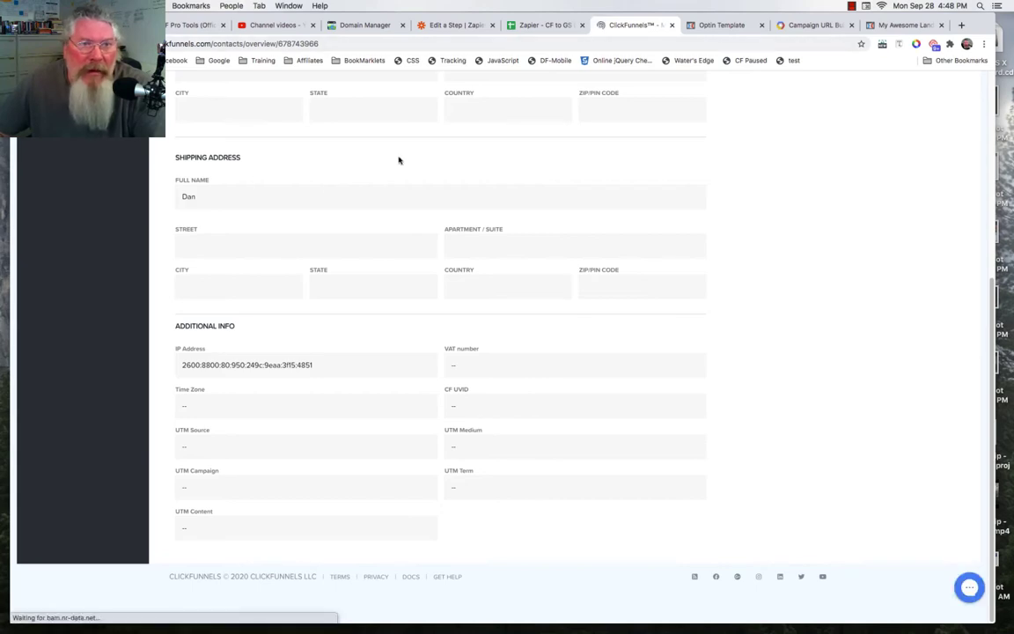
key("super+r")
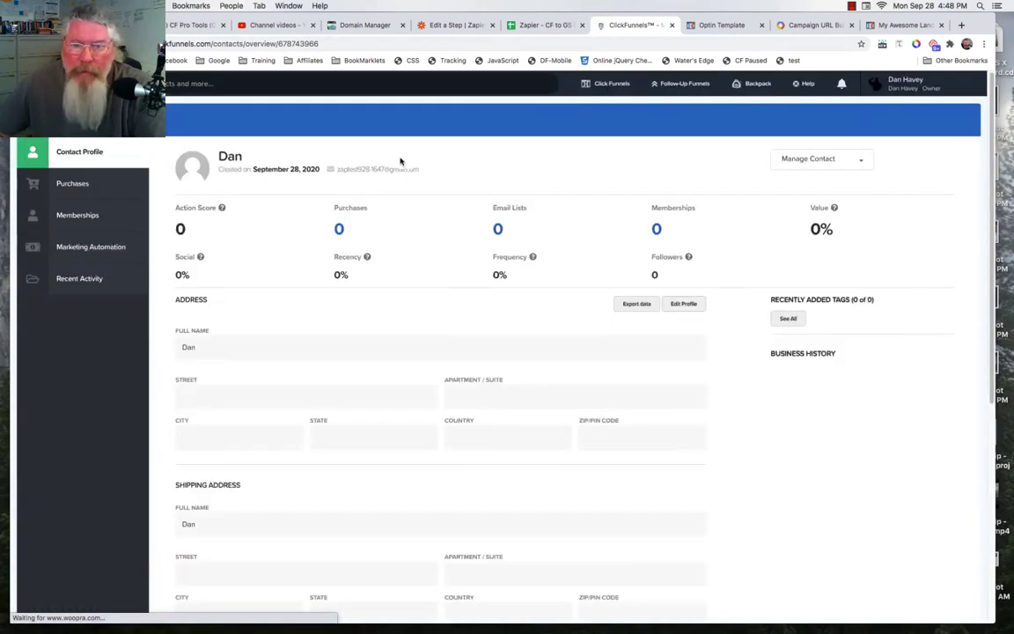
scroll(546, 230, "down", 5)
scroll(545, 231, "down", 3)
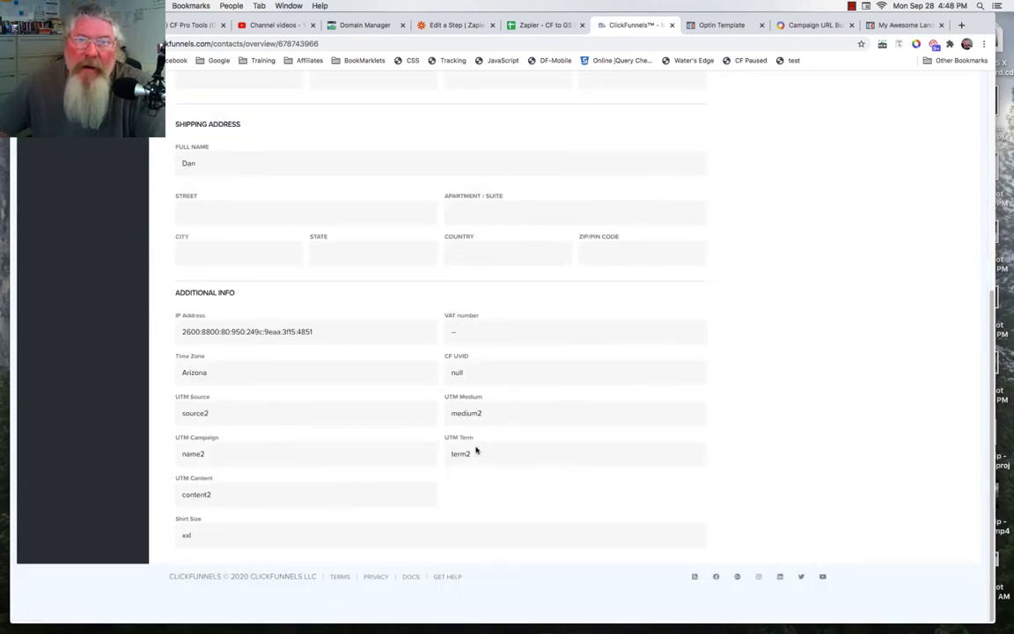
Switch to the Zapier Google Sheet and check the new sign-up's row for shirt size and UTM values
left_click(545, 26)
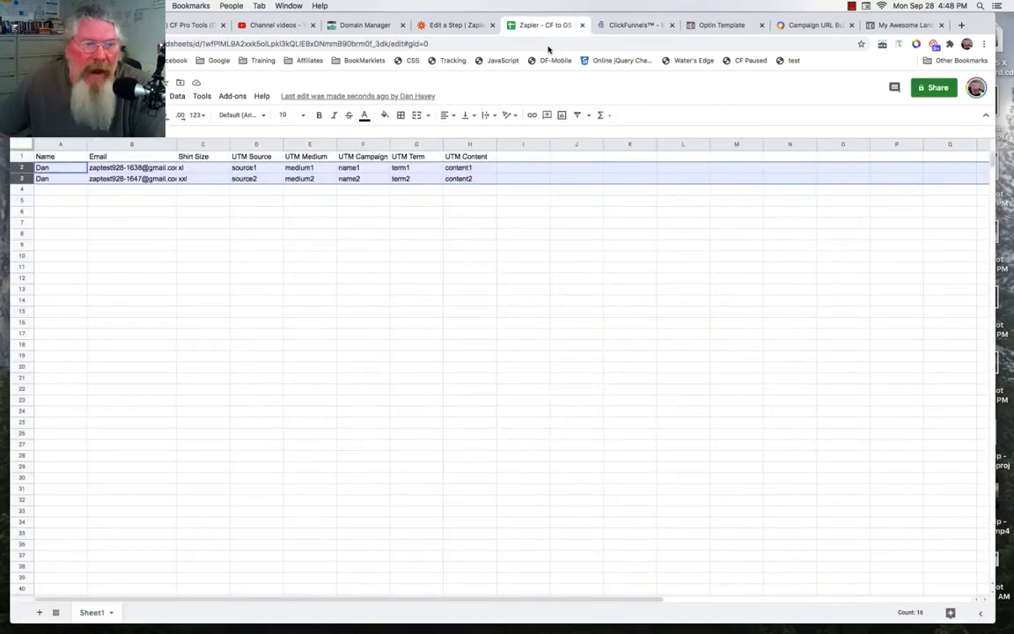
left_click(150, 233)
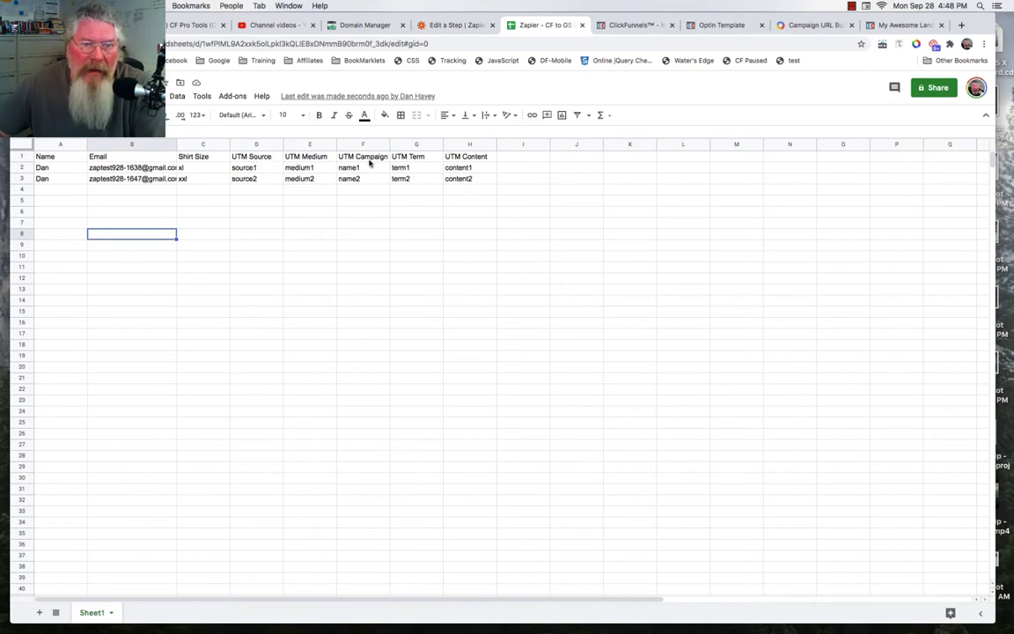
Return to the Campaign URL Builder and review its campaign fields and the generated URL
left_click(808, 25)
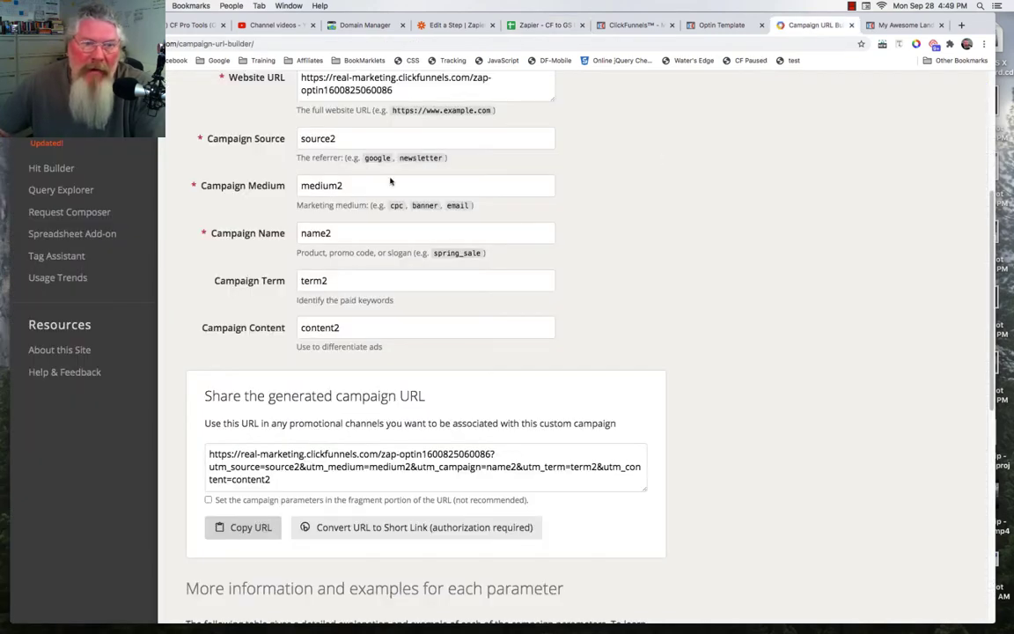
scroll(614, 255, "up", 5)
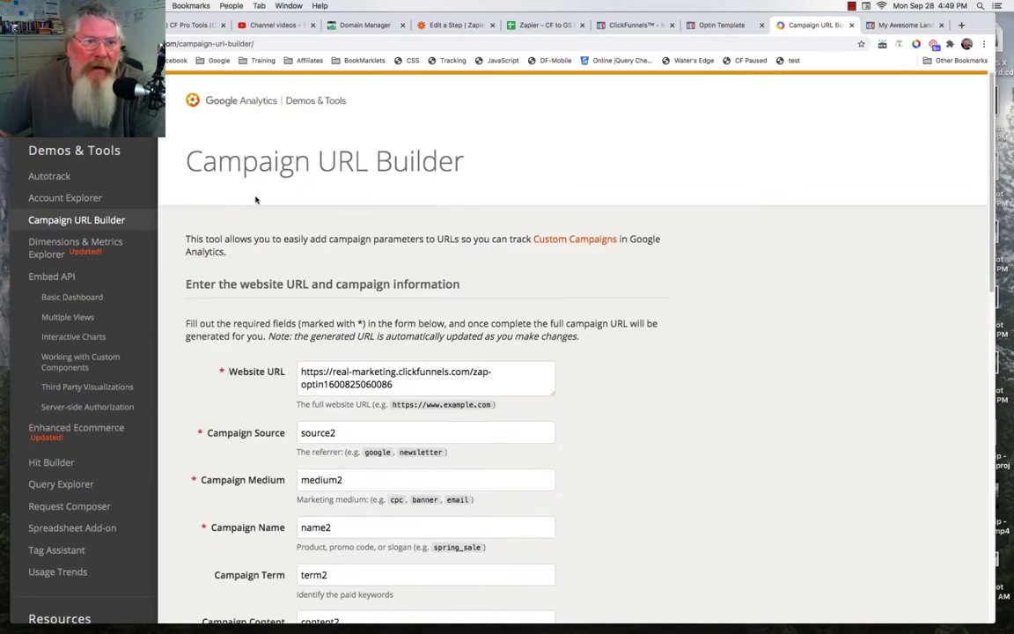
scroll(645, 315, "down", 6)
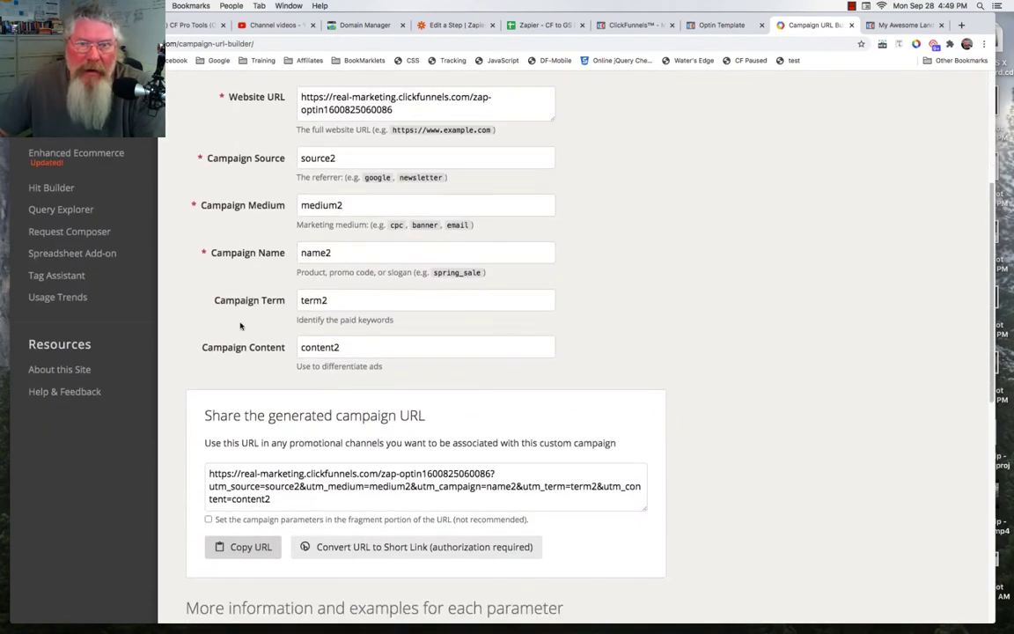
Check the Google Sheet, then open the ClickFunnels zap optin page in the editor and inspect the shirt size input's settings
left_click(540, 25)
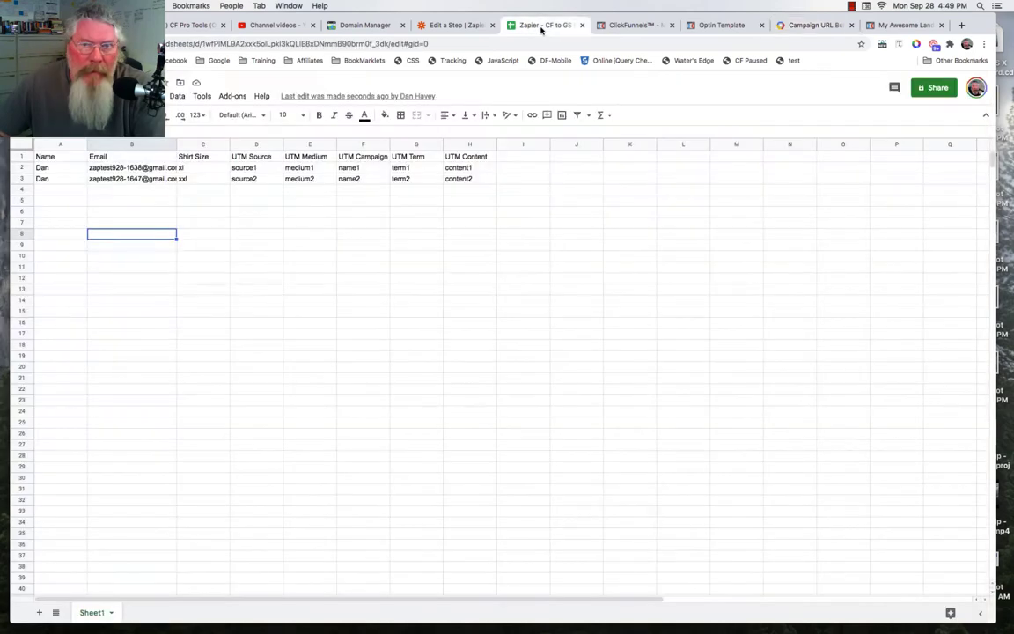
left_click(627, 25)
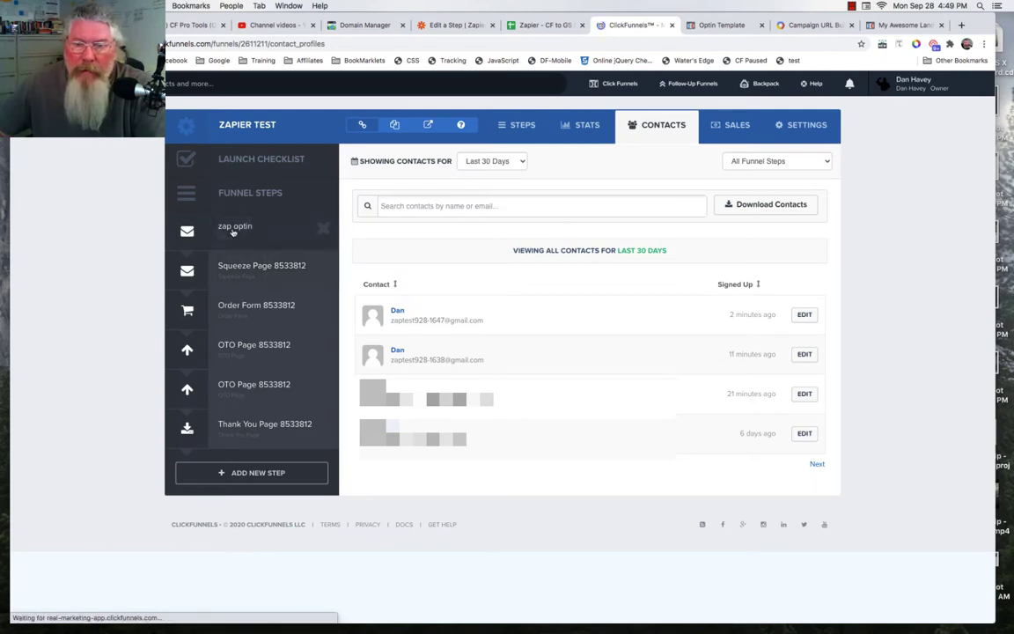
left_click(233, 231)
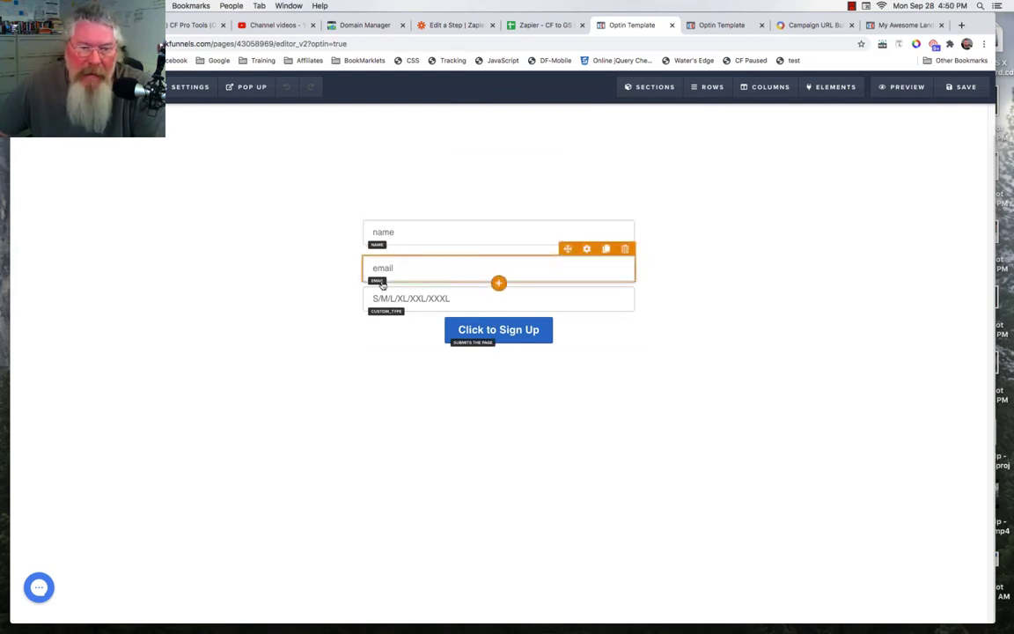
left_click(506, 300)
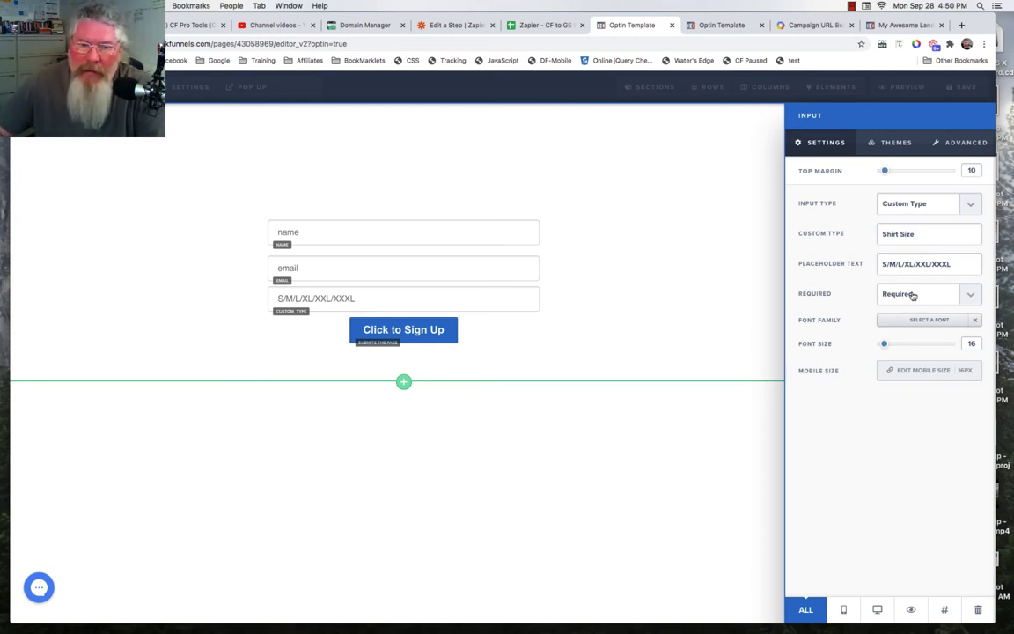
left_click(677, 301)
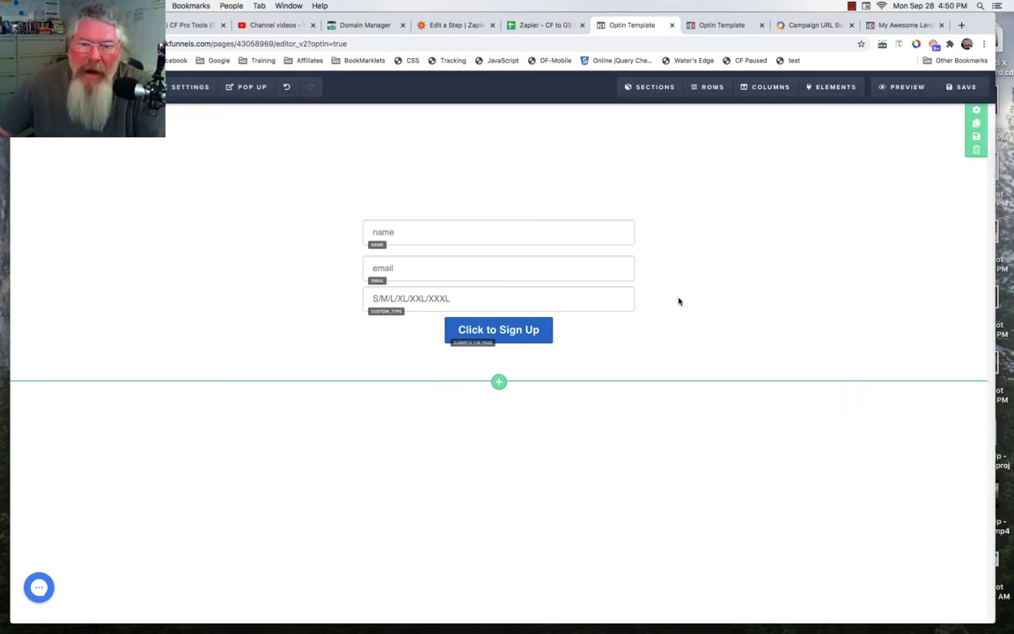
Check the action assigned to the Click to Sign Up button and compare the form with the Google Sheet columns
left_click(498, 331)
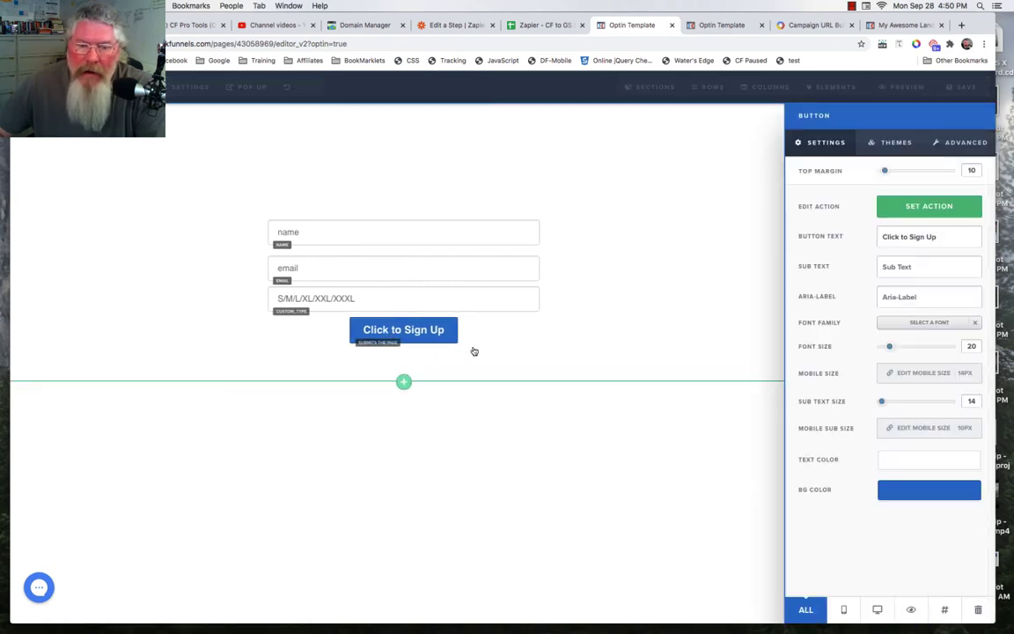
left_click(925, 208)
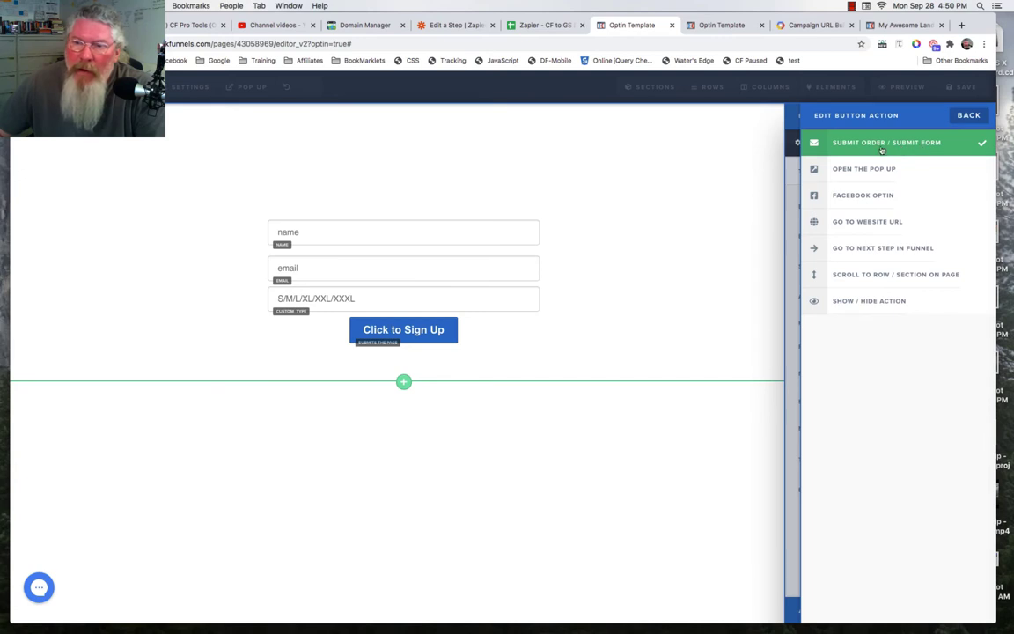
left_click(645, 170)
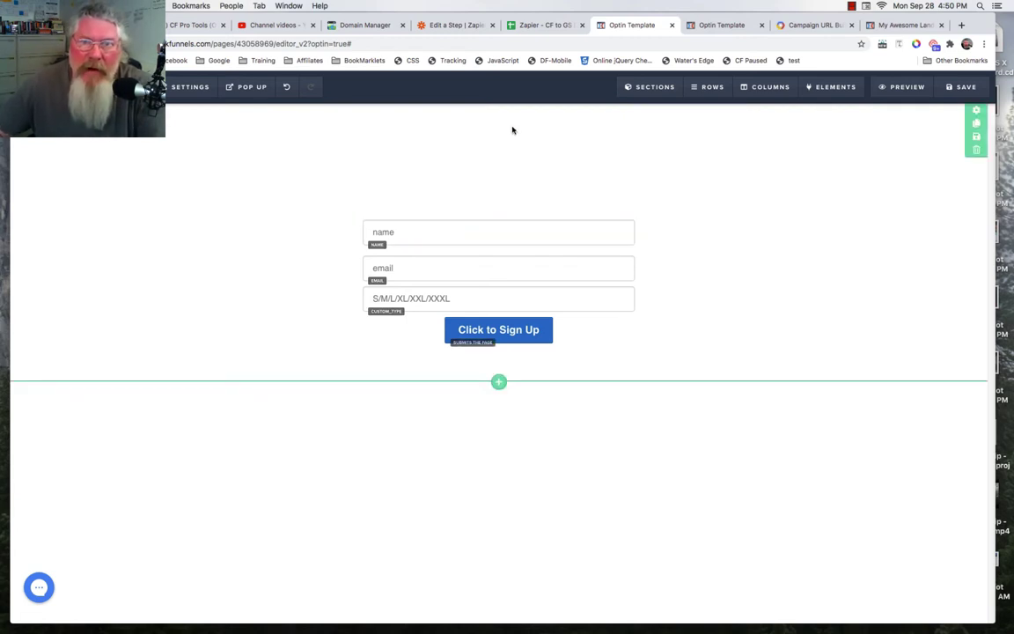
left_click(537, 25)
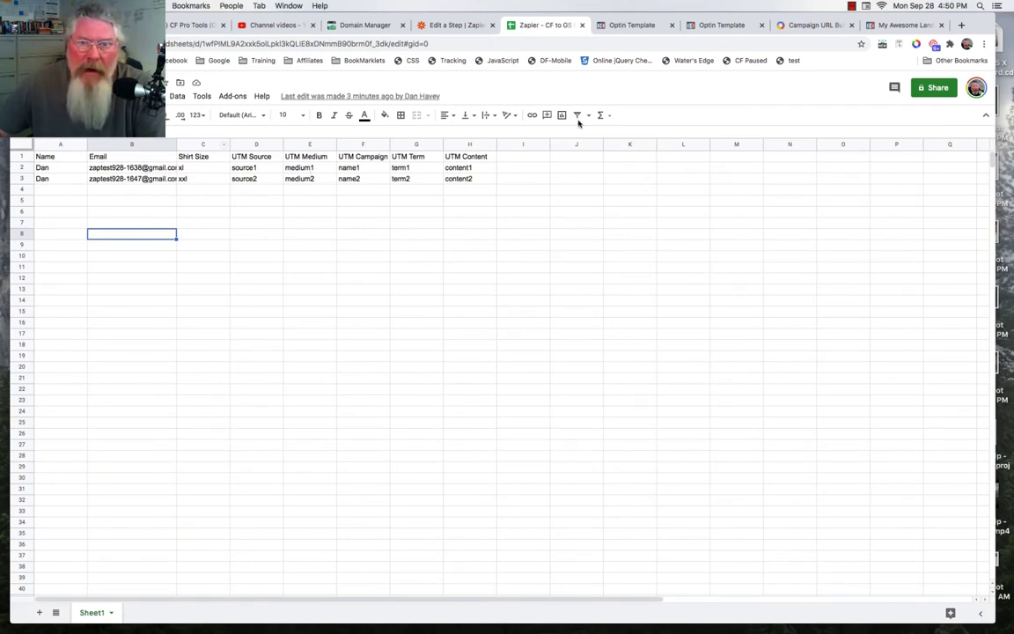
left_click(618, 26)
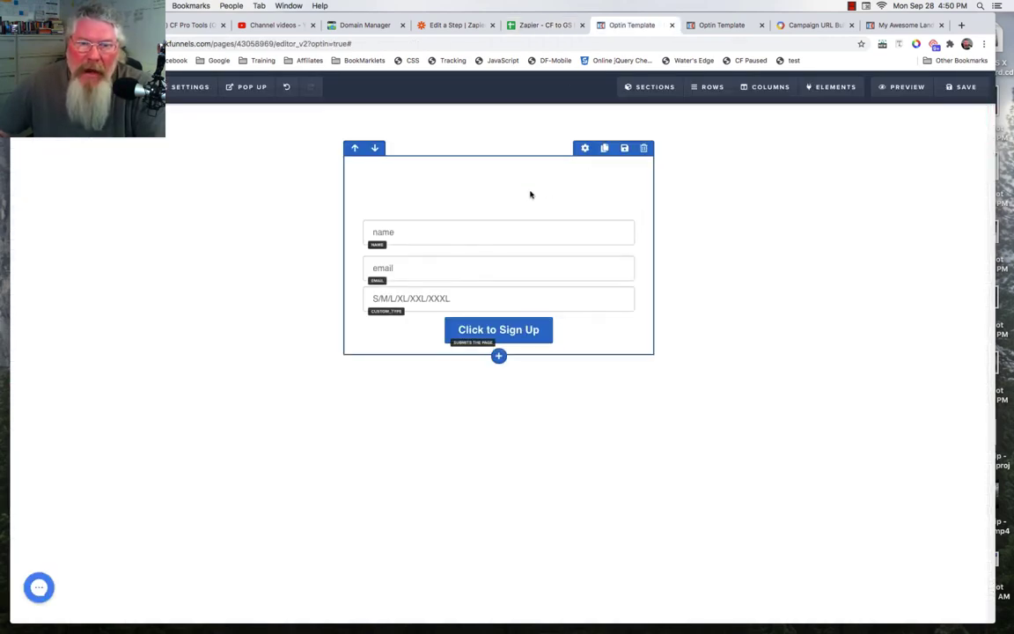
Switch to Zapier, open the active unnamed ClickFunnels to Google Sheets zap and name it cf to gs demo
left_click(451, 26)
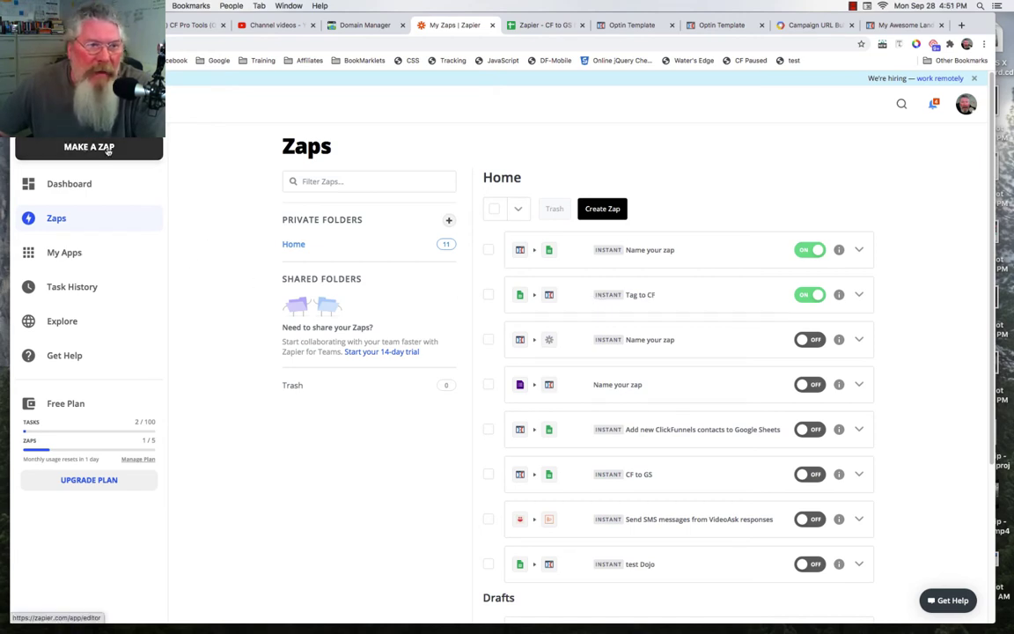
left_click(632, 298)
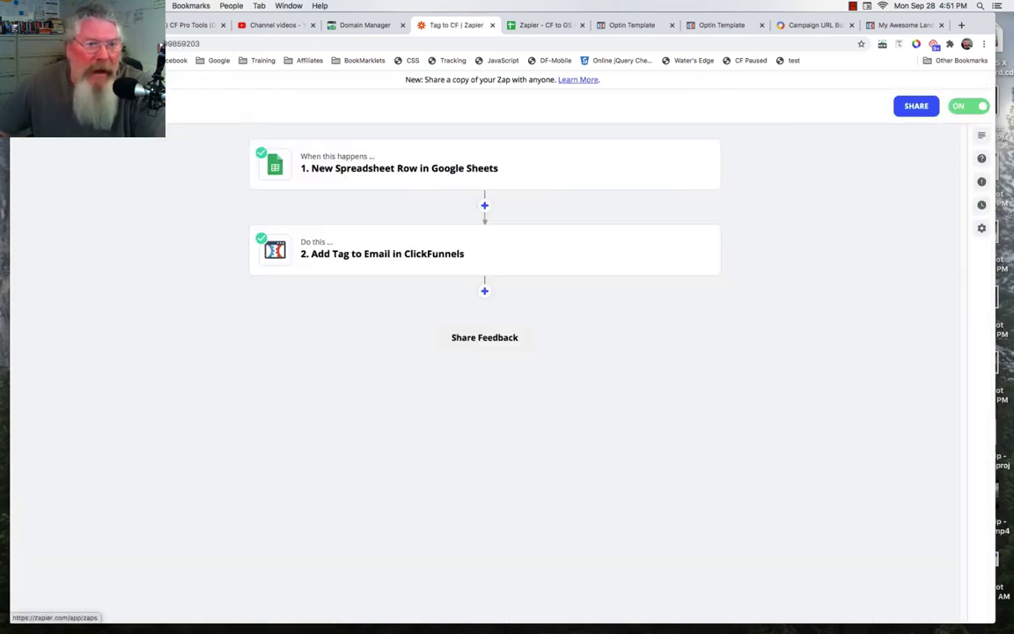
left_click(200, 307)
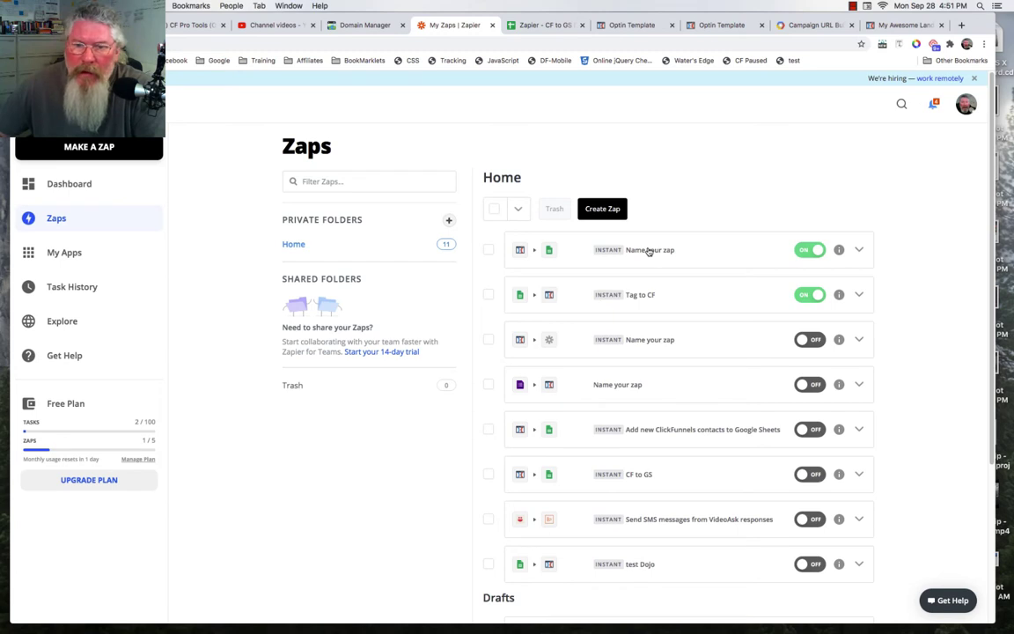
left_click(648, 251)
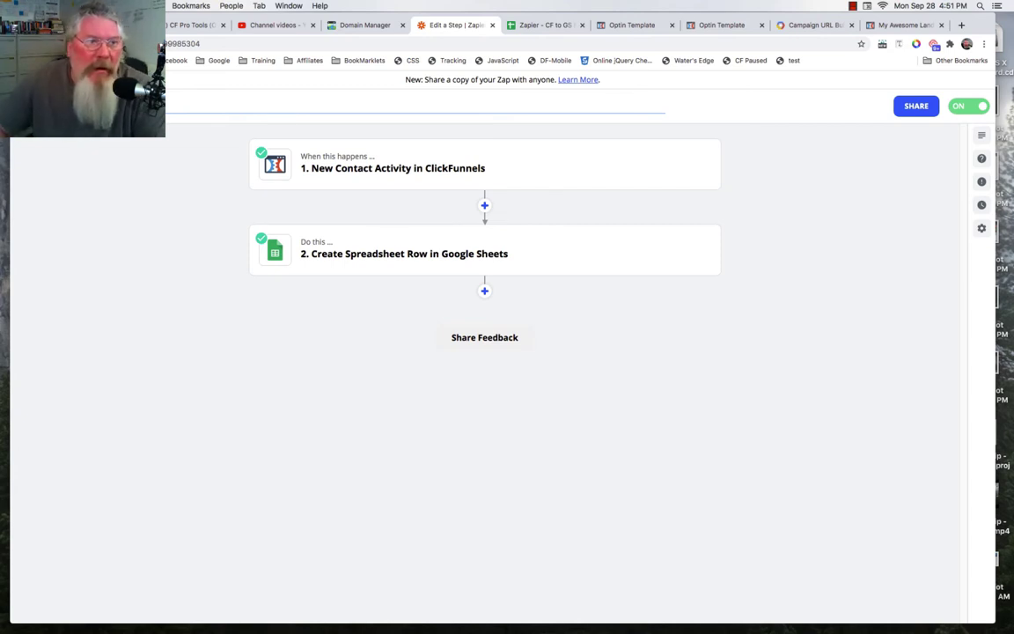
Open the New Contact Activity trigger and review its app and trigger event choices
left_click(397, 168)
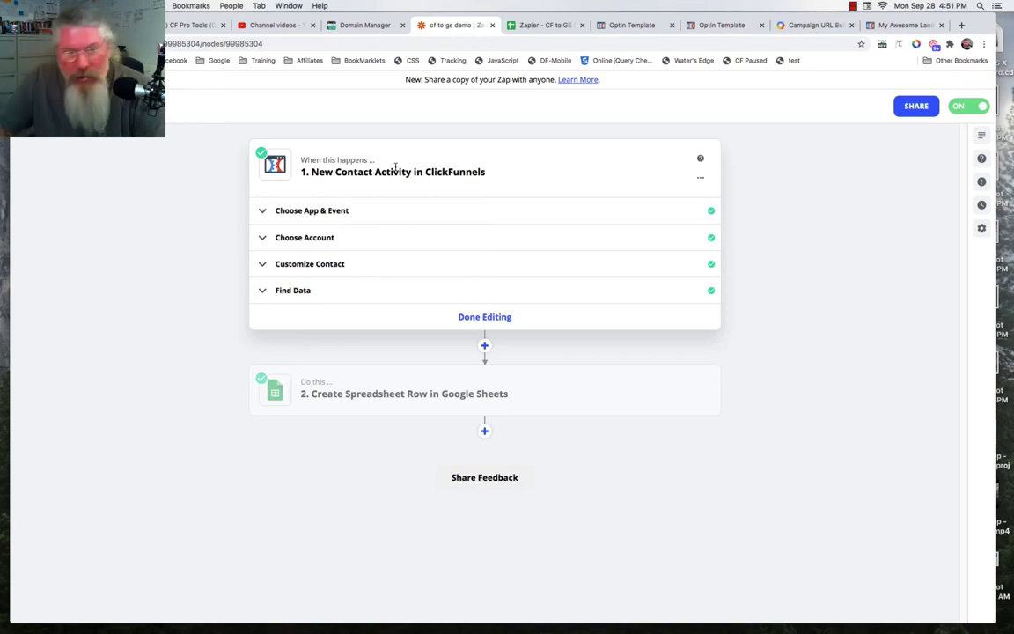
left_click(346, 211)
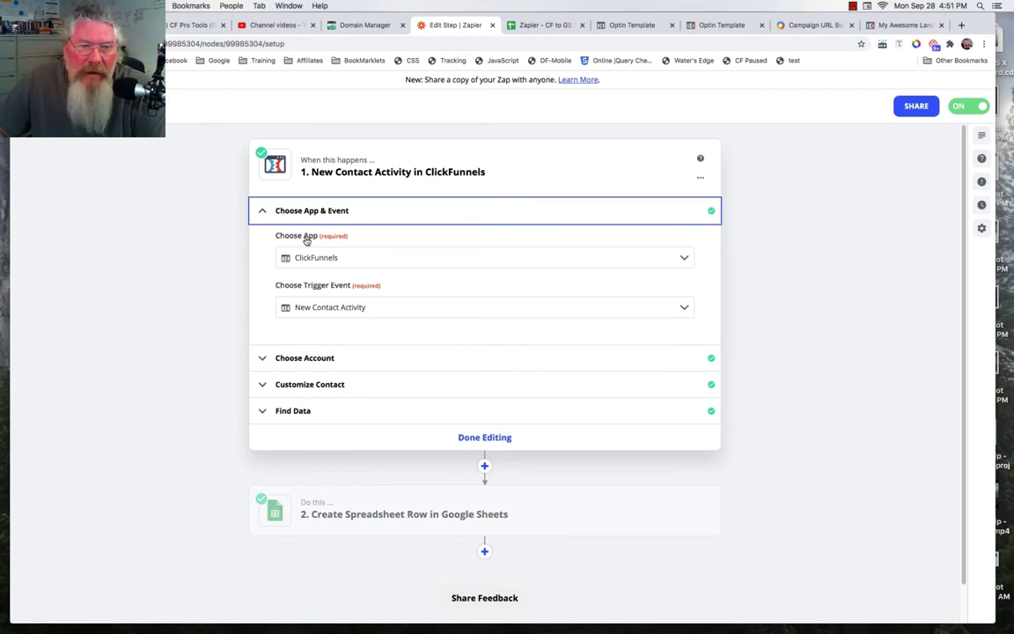
left_click(392, 307)
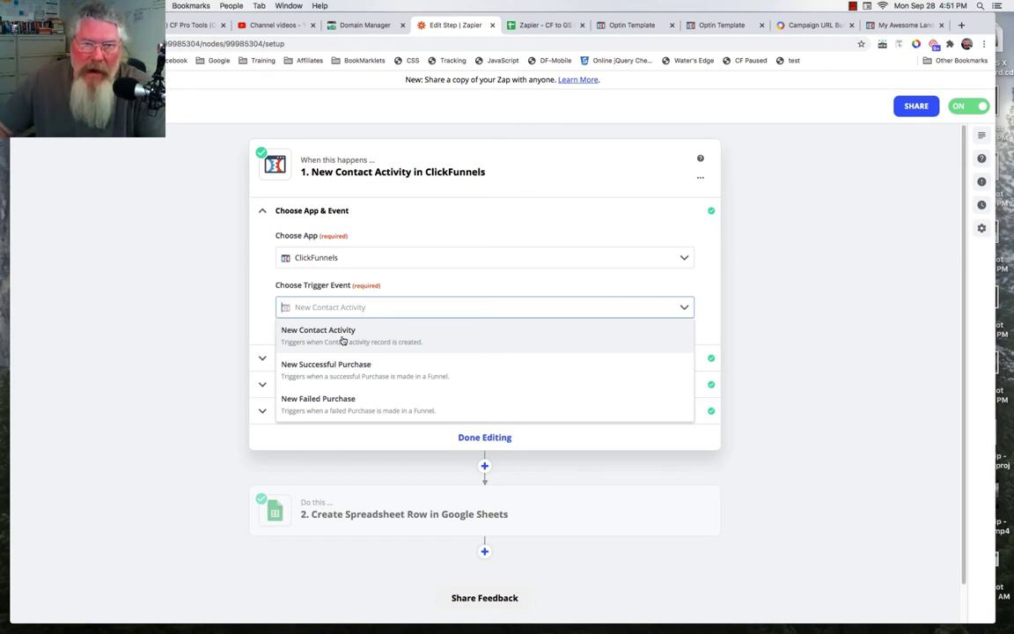
left_click(417, 264)
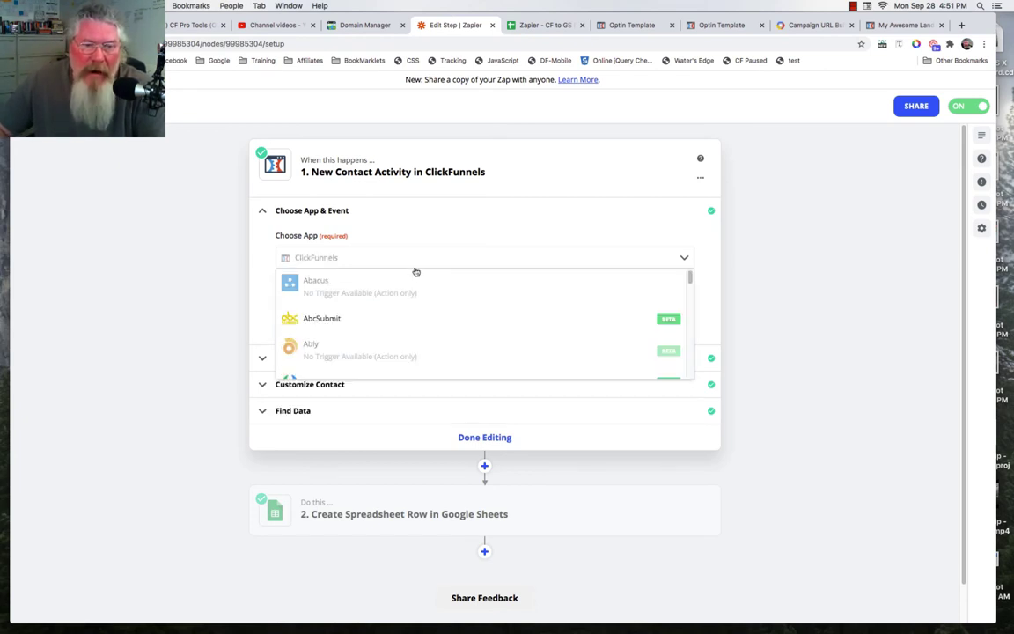
left_click(429, 239)
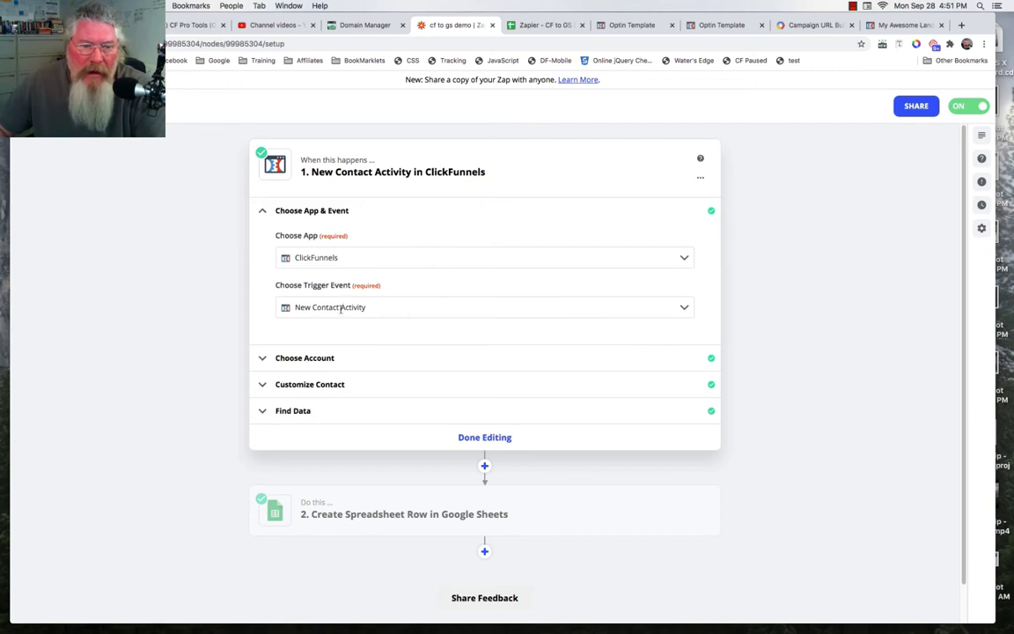
Review the trigger's ClickFunnels account and the funnel and funnel step chosen under Customize Contact
left_click(358, 364)
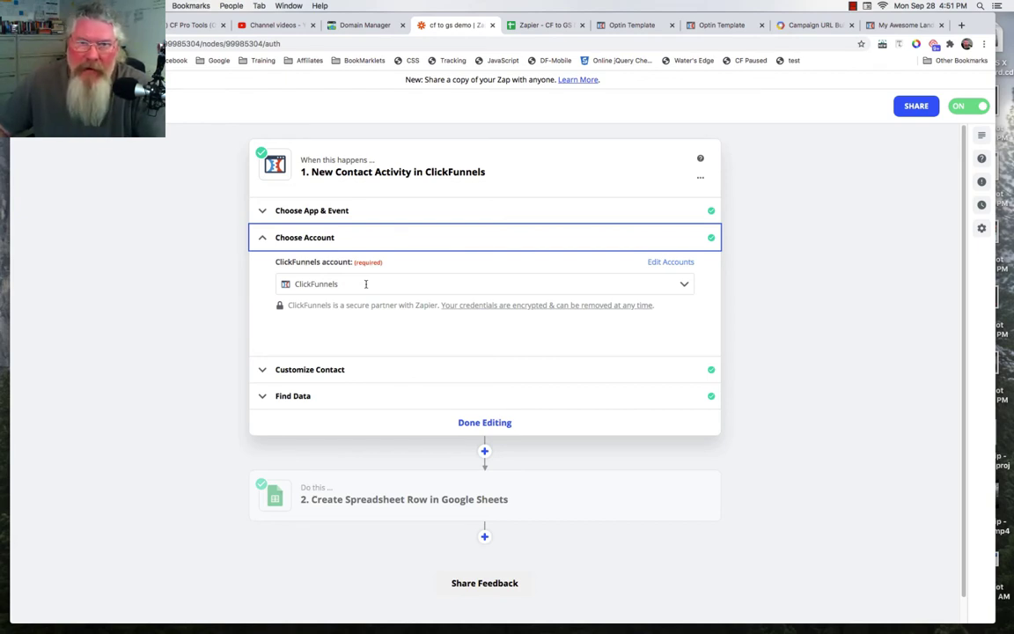
left_click(360, 371)
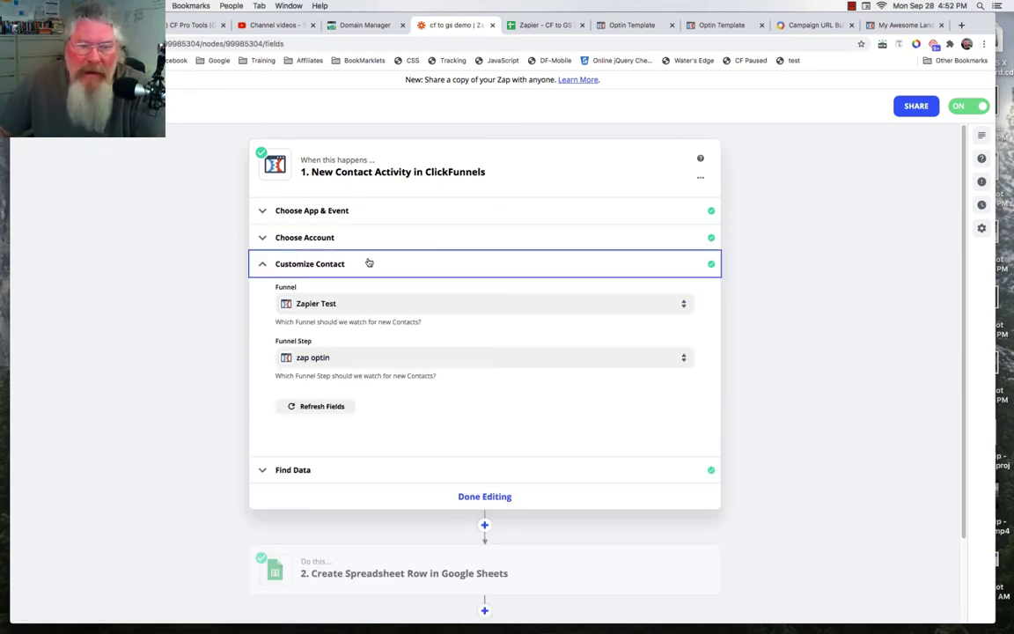
left_click(341, 304)
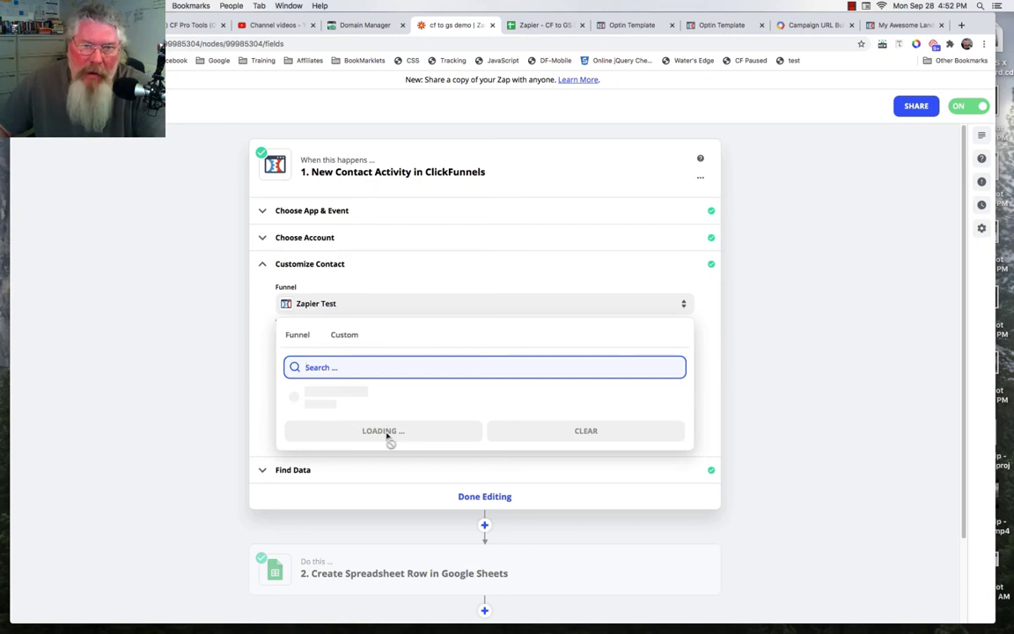
left_click(349, 283)
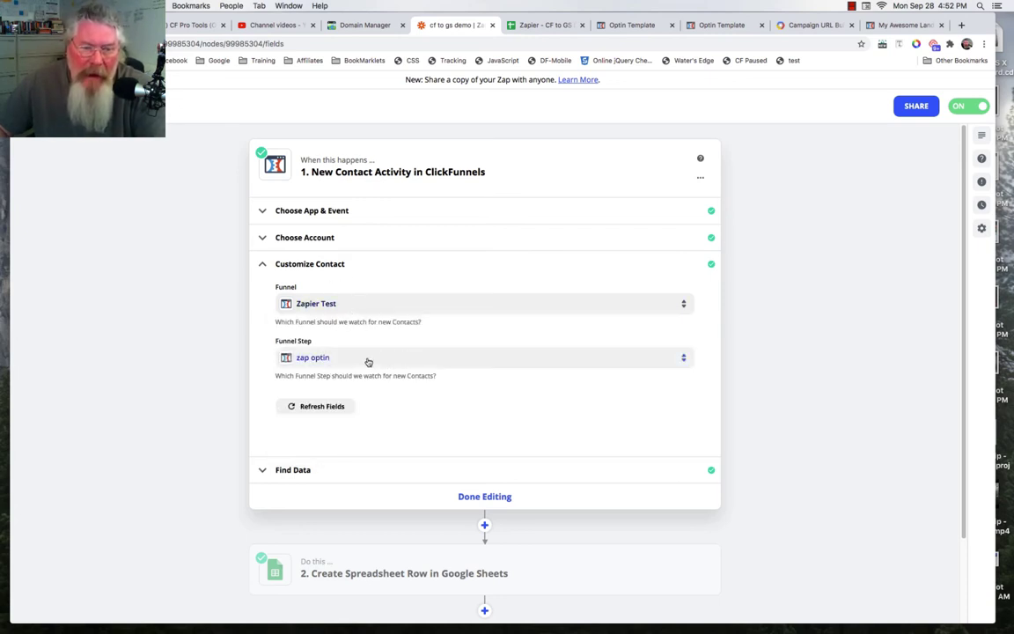
Switch to ClickFunnels, leave the page editor and check the zap optin step in the Zapier Test funnel
left_click(641, 27)
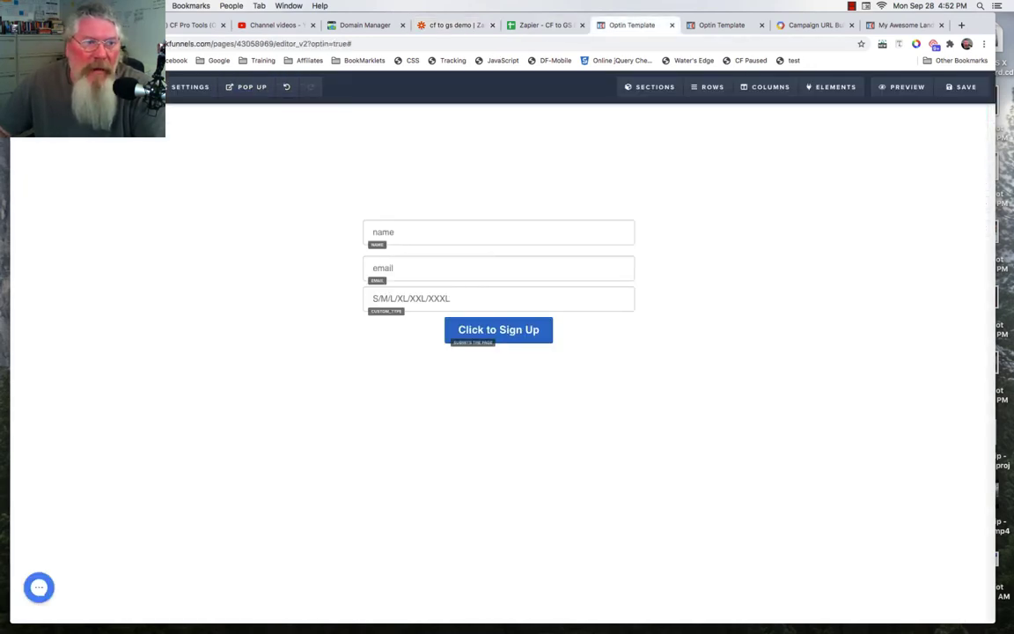
key("super+w")
key("Return")
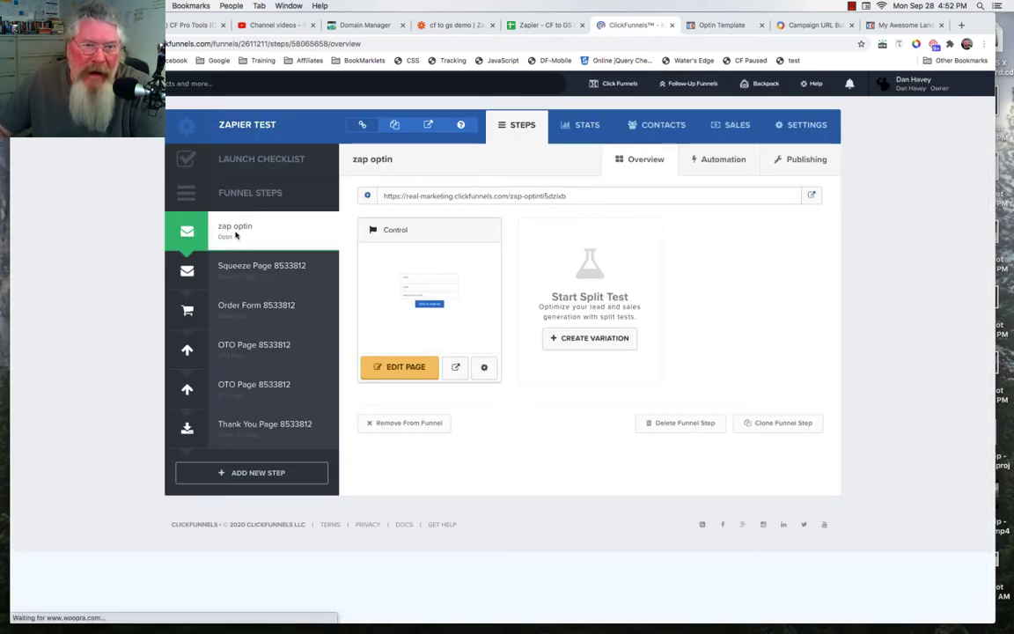
Return to the zap in Zapier and examine the sample contact's data fields under the trigger's Find Data
left_click(453, 25)
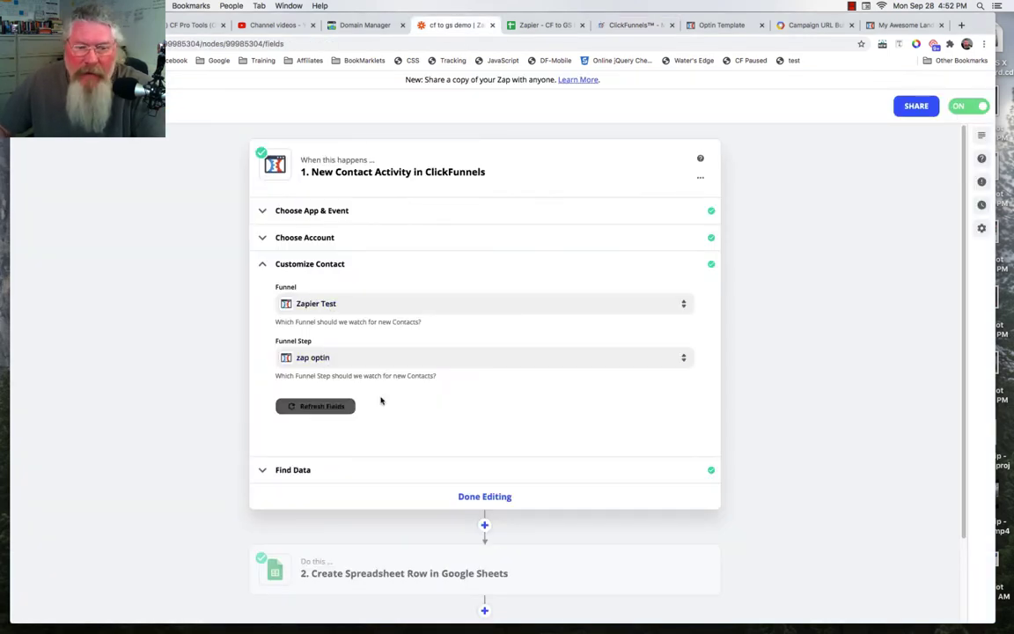
scroll(381, 401, "down", 2)
left_click(308, 370)
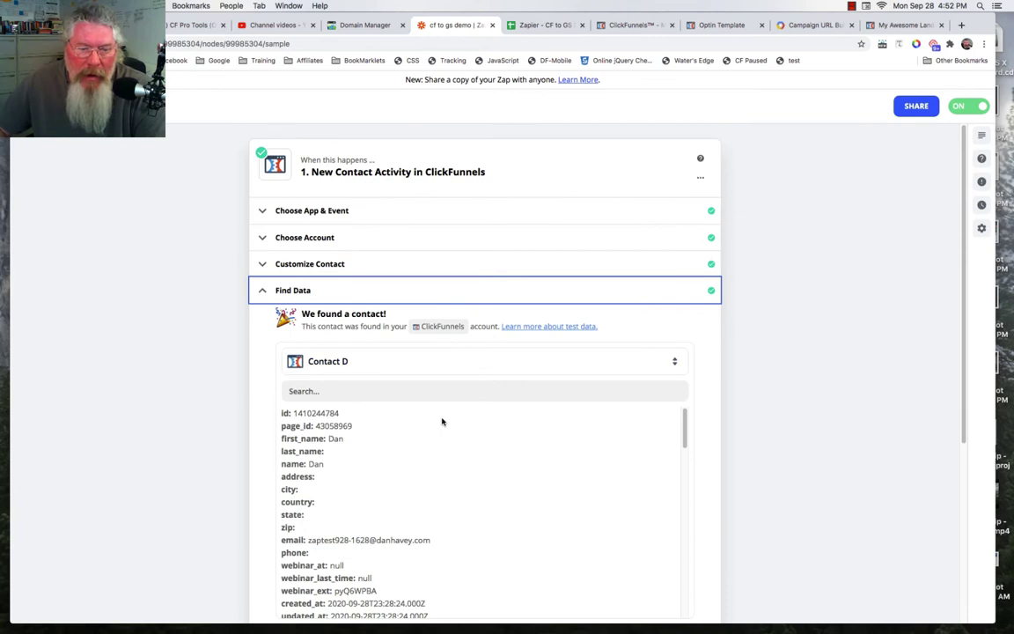
scroll(442, 421, "down", 3)
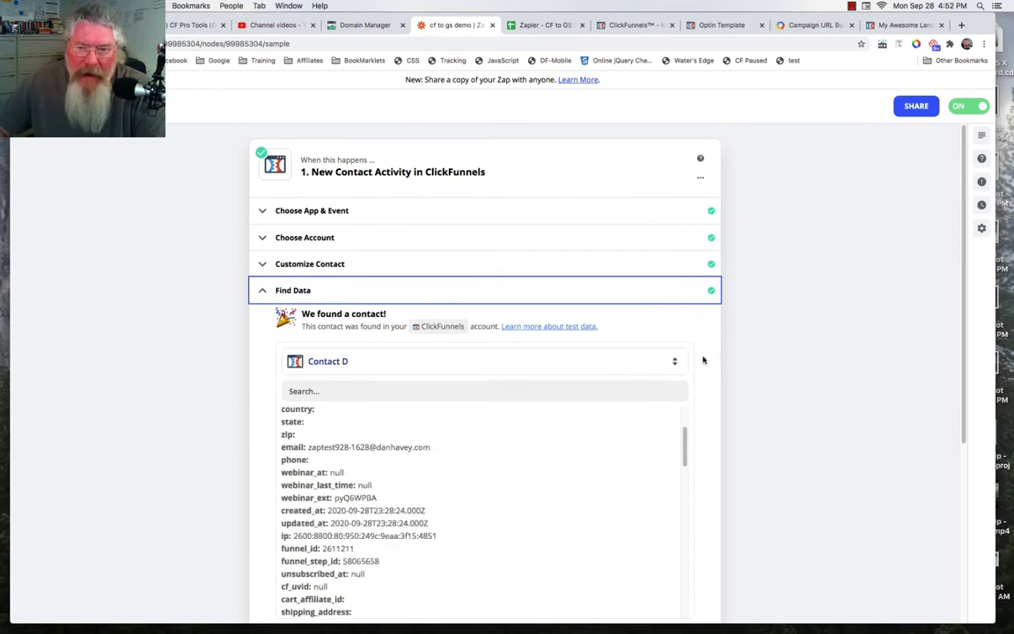
scroll(709, 355, "down", 5)
scroll(540, 335, "up", 3)
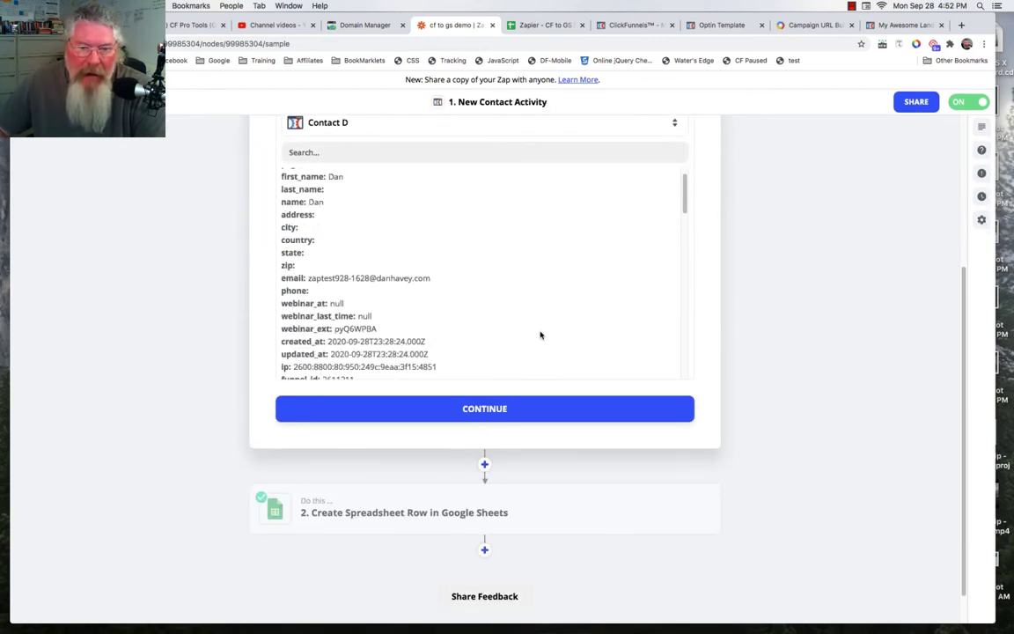
scroll(540, 335, "down", 5)
scroll(540, 335, "down", 8)
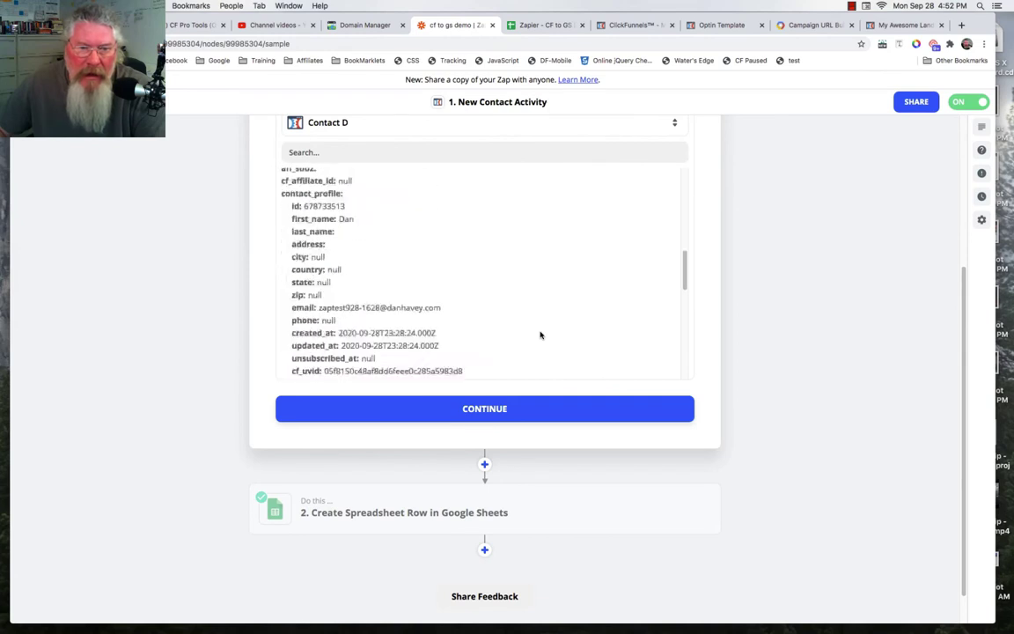
scroll(541, 334, "up", 15)
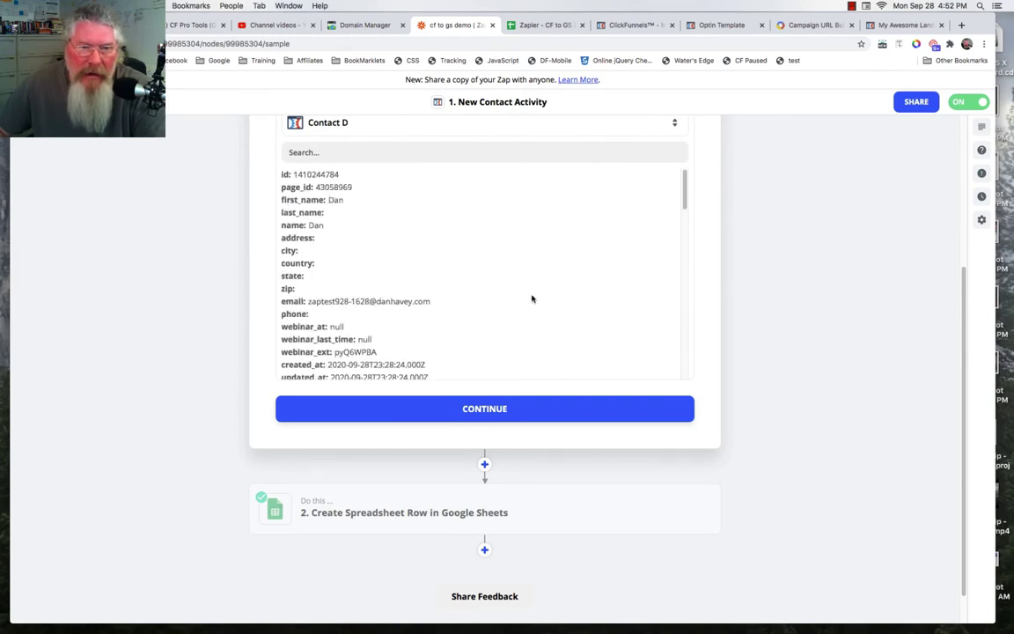
scroll(699, 266, "up", 2)
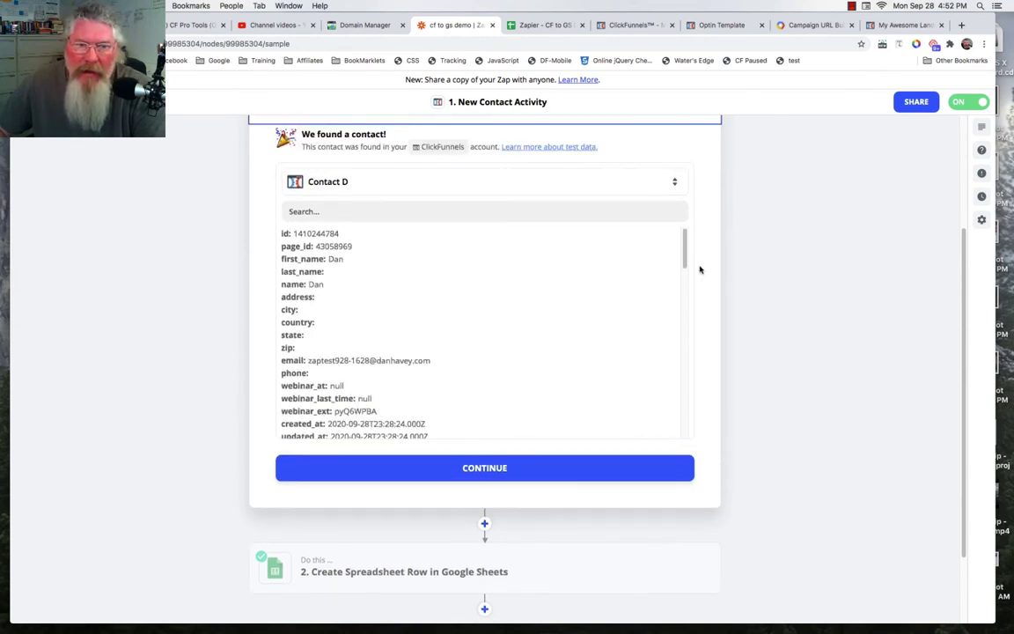
Load more sample contacts for the trigger and select Contact F as the test data
left_click(370, 186)
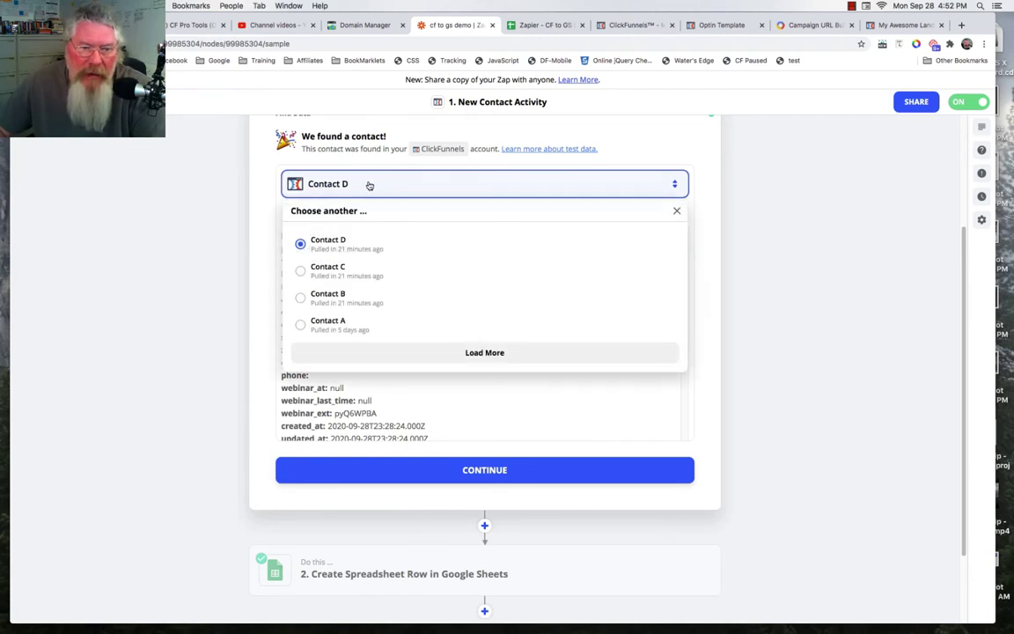
left_click(477, 353)
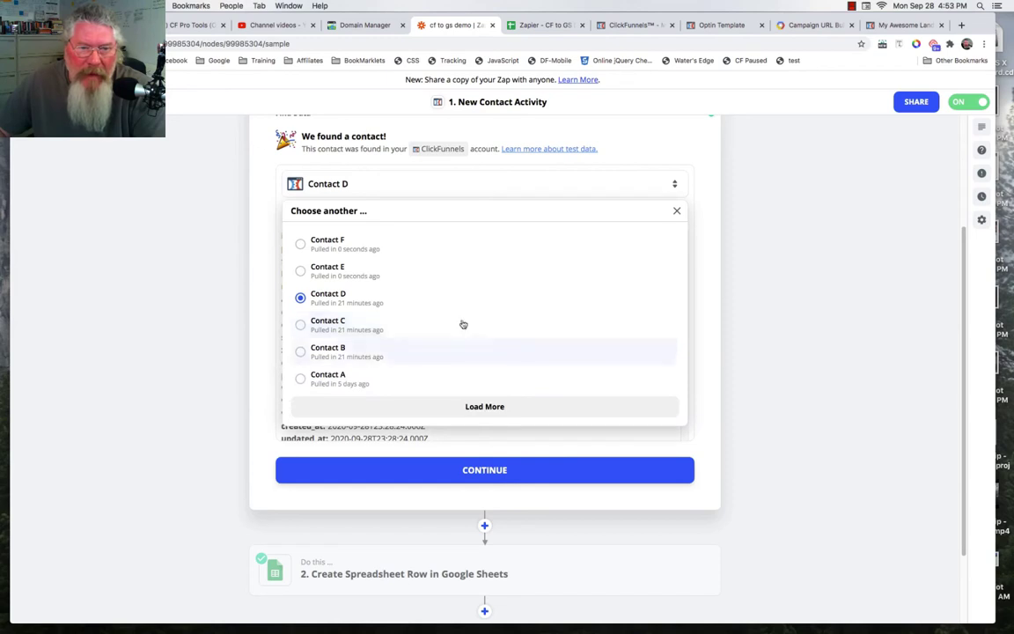
left_click(321, 246)
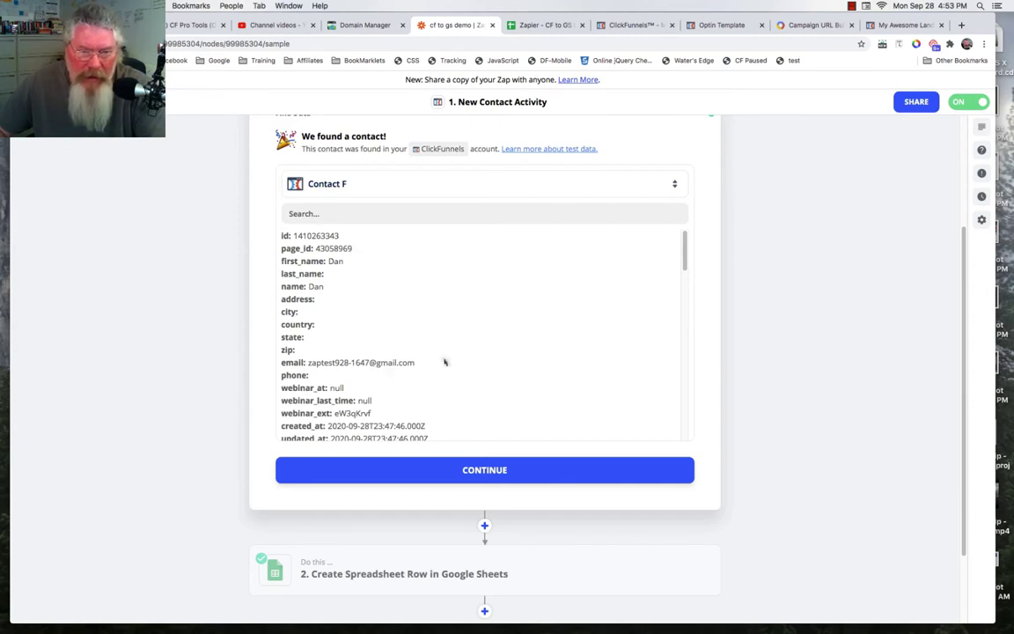
Check the UTM fields under additional_info in Contact F and accept it as the trigger's sample data
scroll(471, 352, "down", 5)
scroll(471, 352, "down", 15)
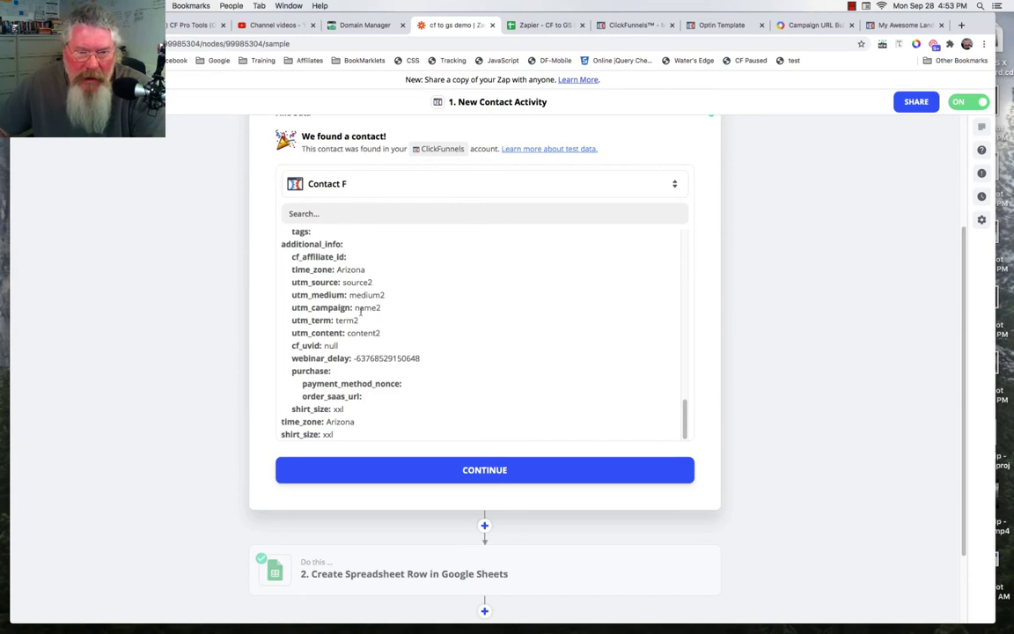
left_click(482, 471)
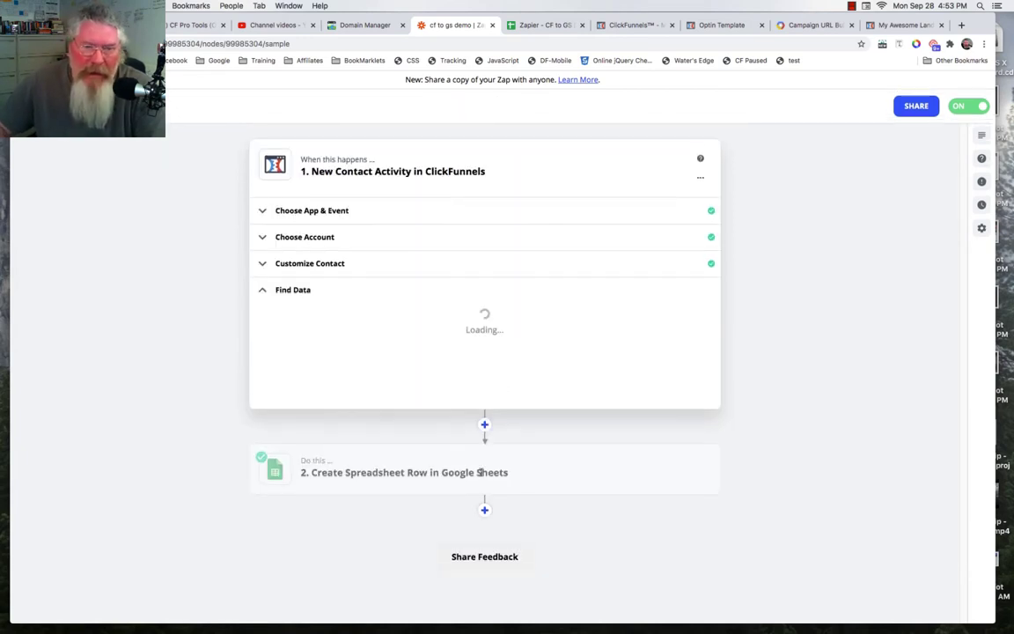
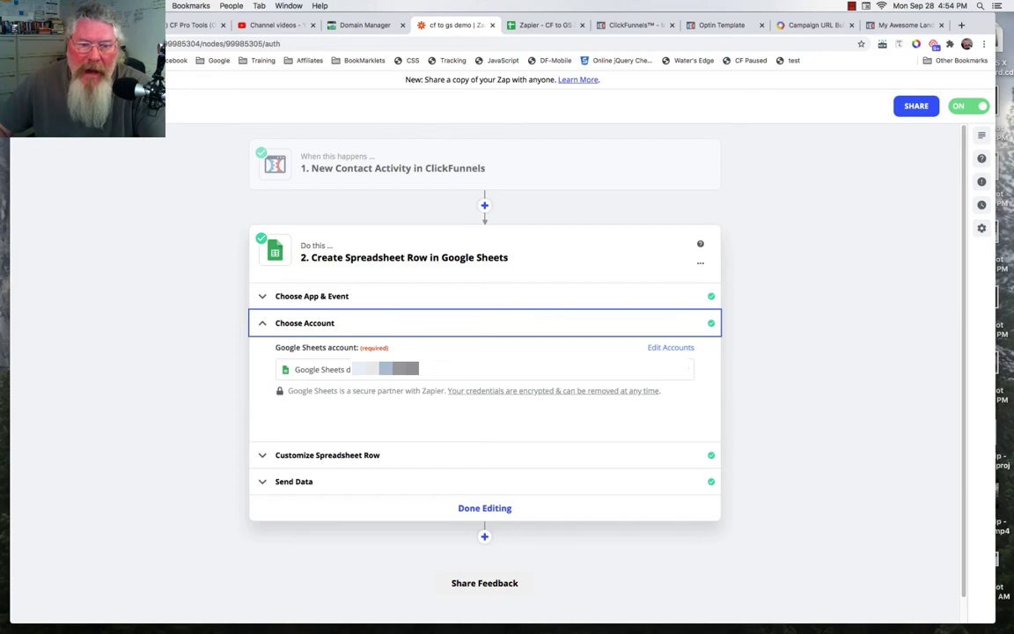
Set the Drive to My Google Drive in the Customize Spreadsheet Row settings of the Google Sheets action
left_click(375, 455)
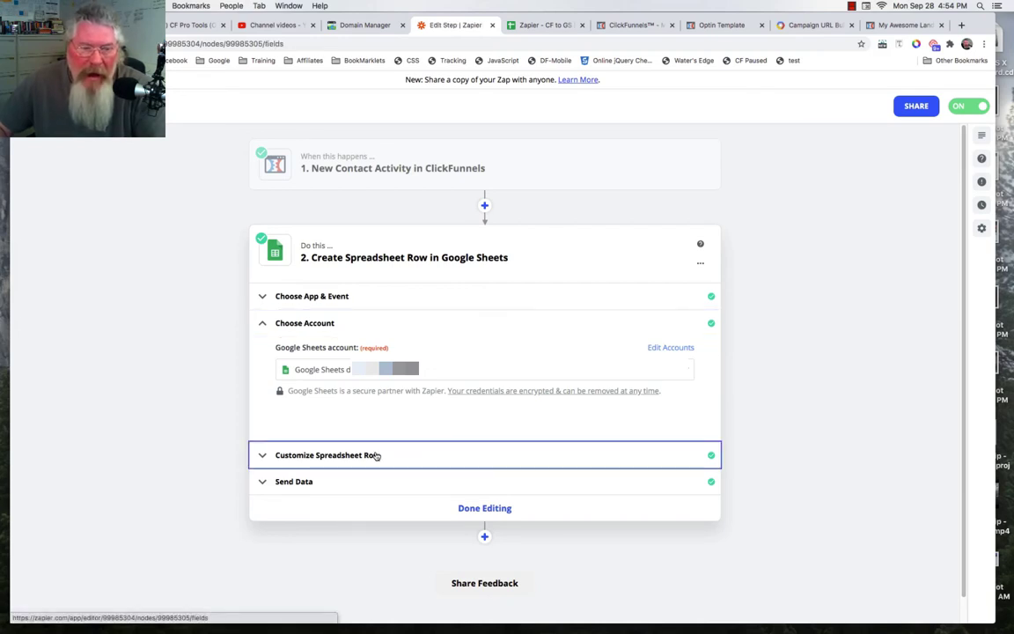
scroll(466, 388, "down", 2)
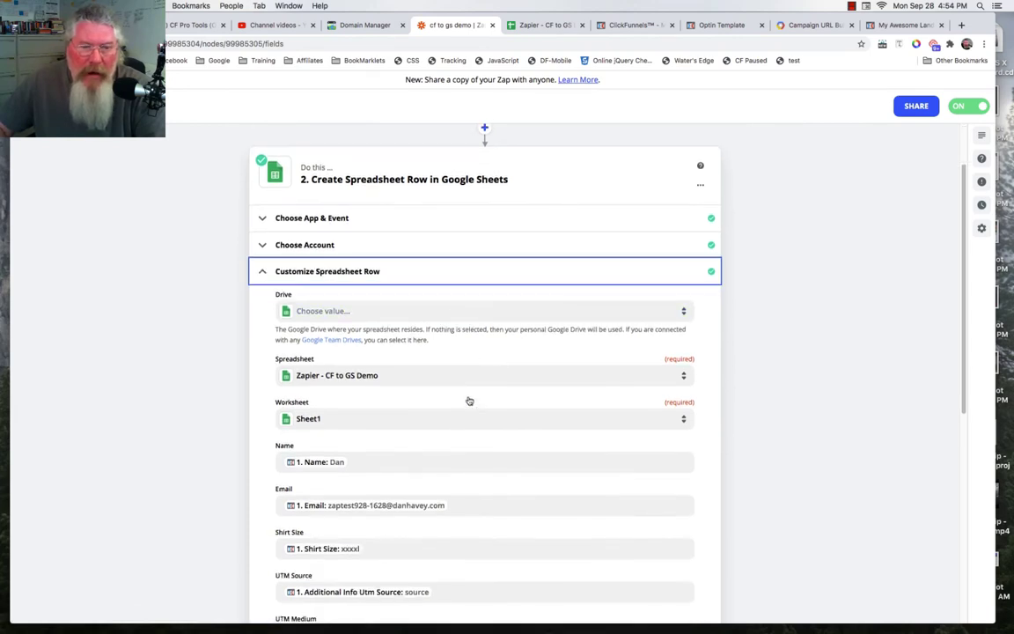
scroll(468, 400, "down", 4)
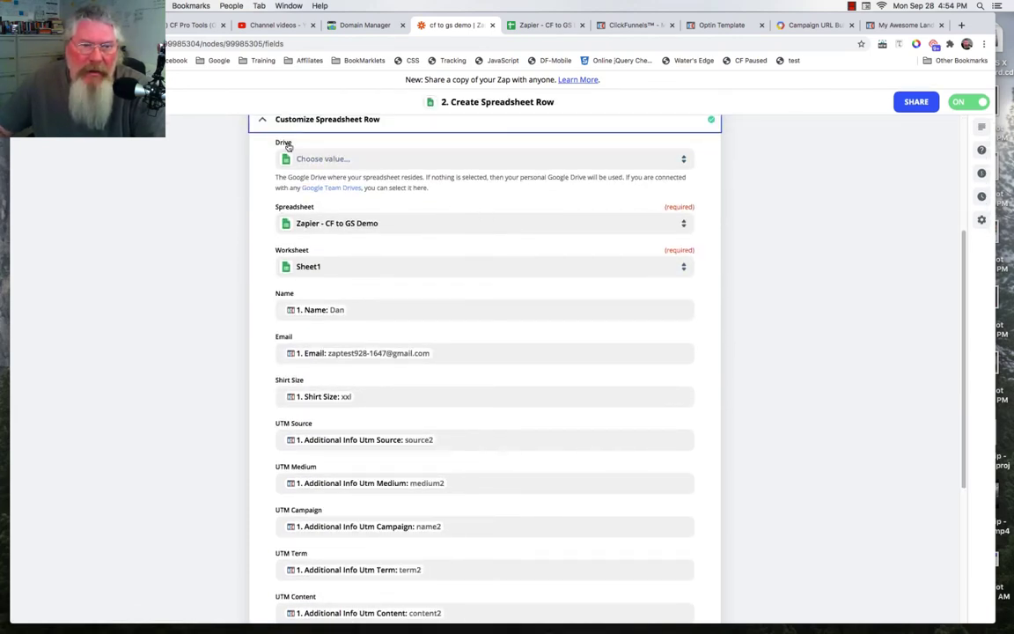
left_click(323, 159)
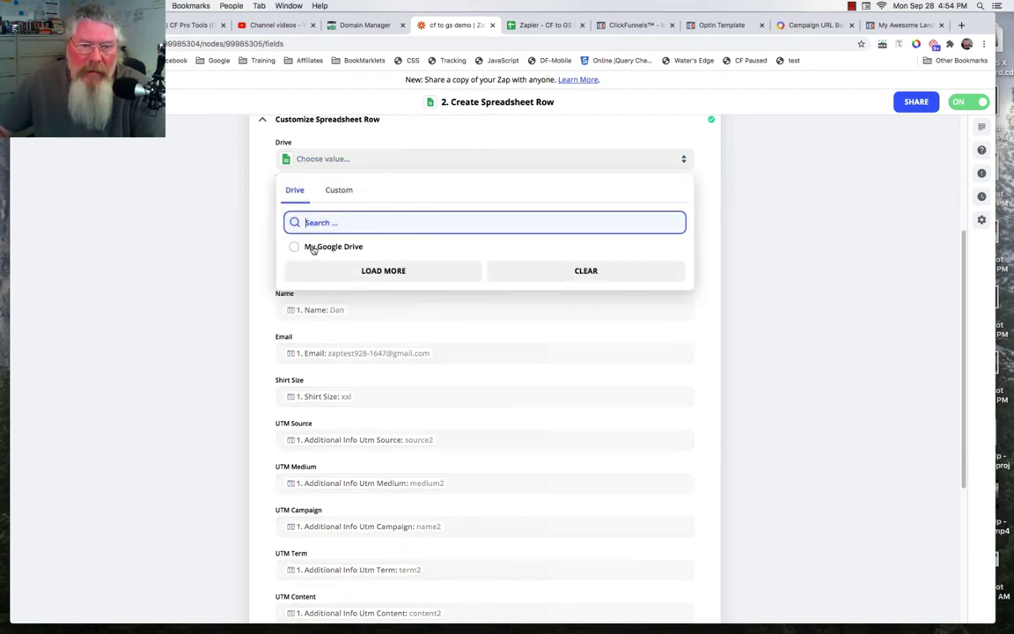
left_click(312, 251)
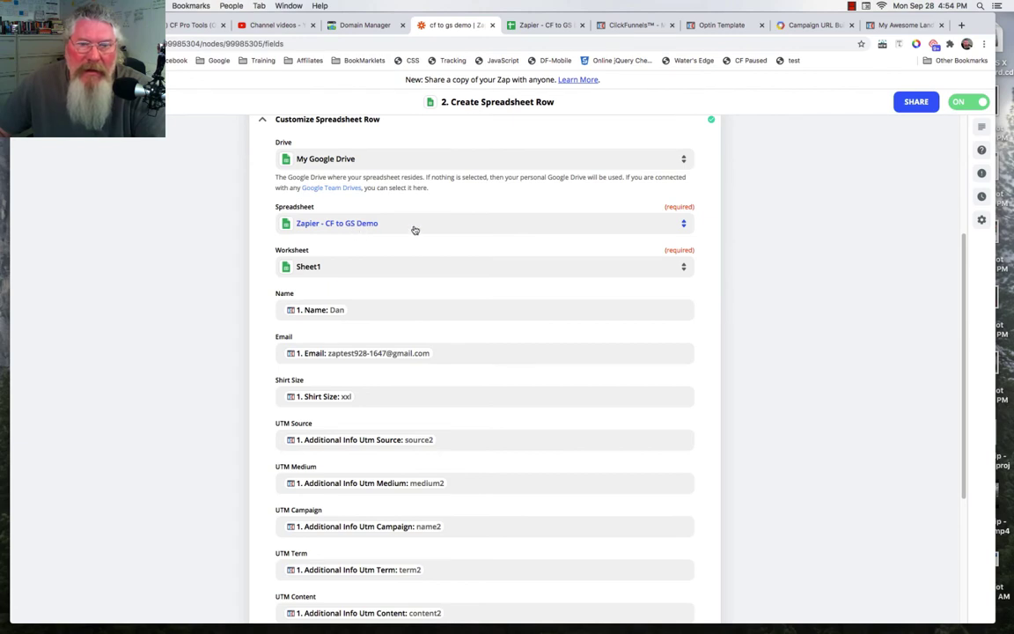
Compare the action's chosen spreadsheet and worksheet with the Zapier - CF to GS Demo file and its sheet in Google Sheets
left_click(473, 227)
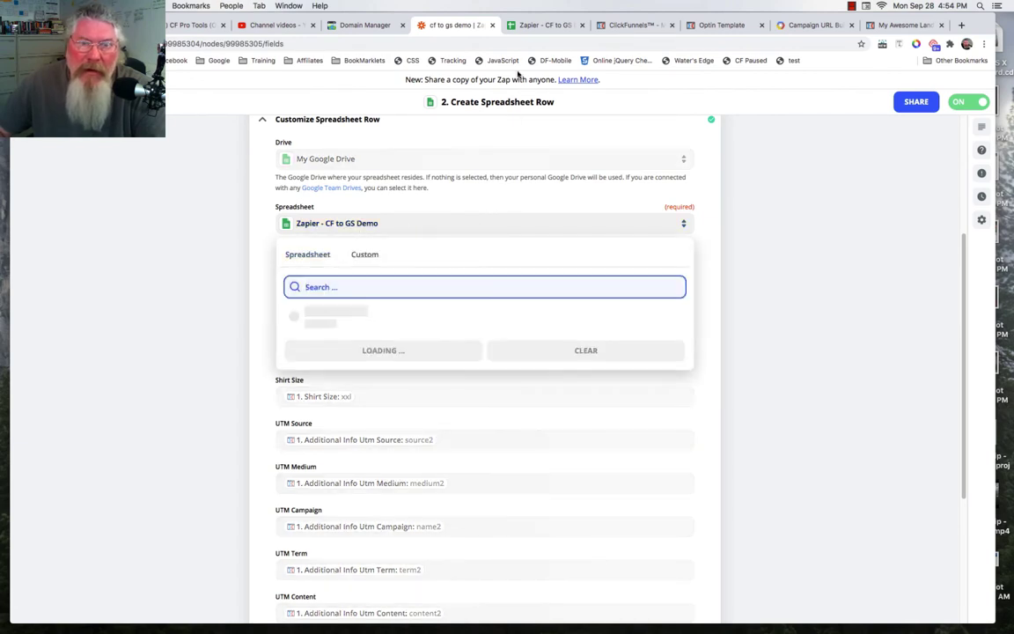
left_click(534, 27)
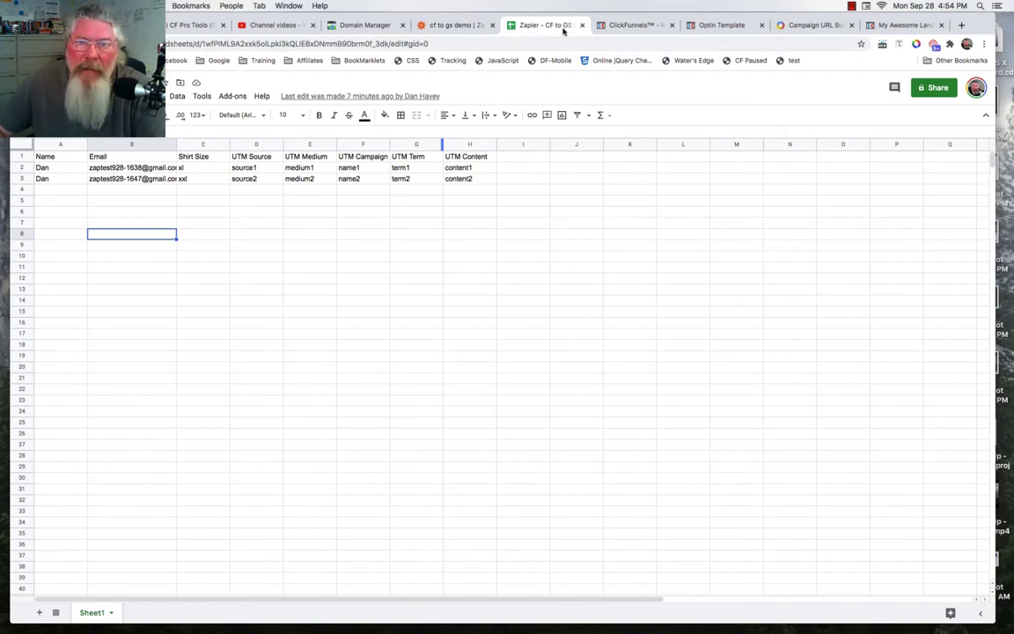
left_click(457, 27)
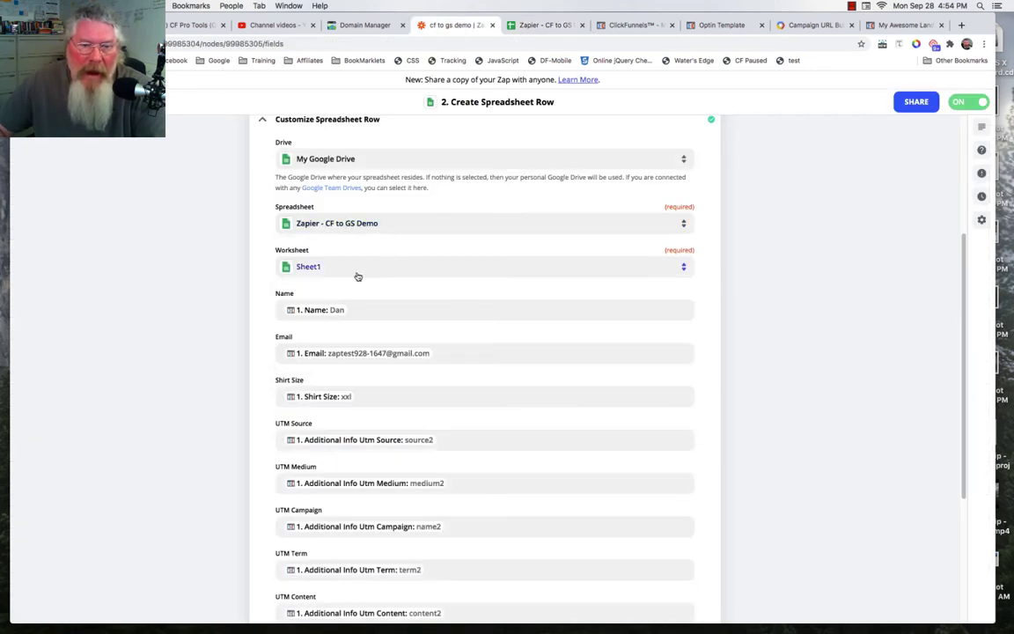
left_click(528, 27)
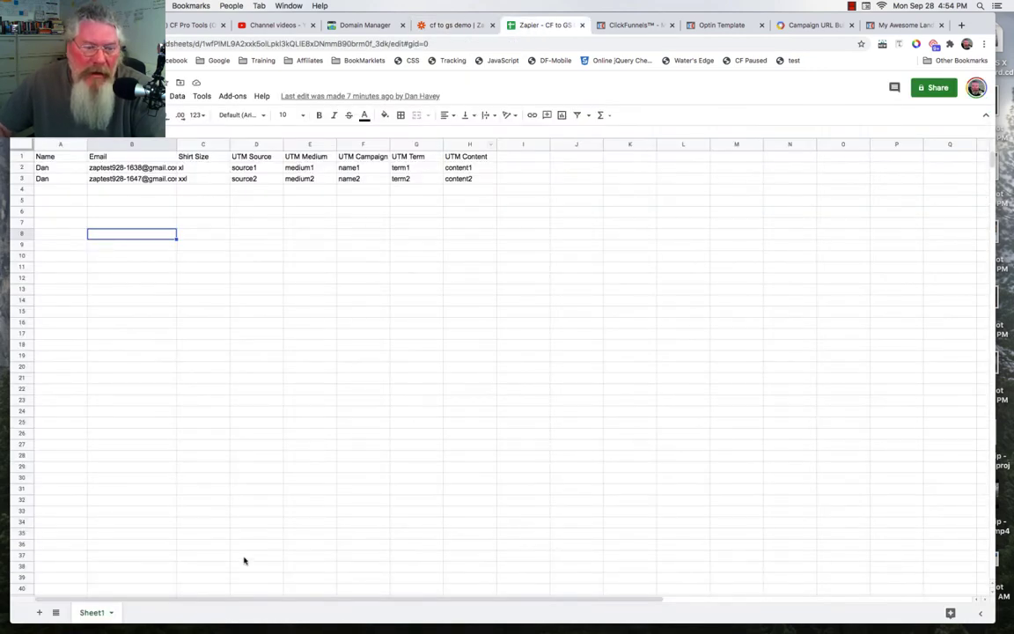
left_click(440, 26)
left_click(343, 268)
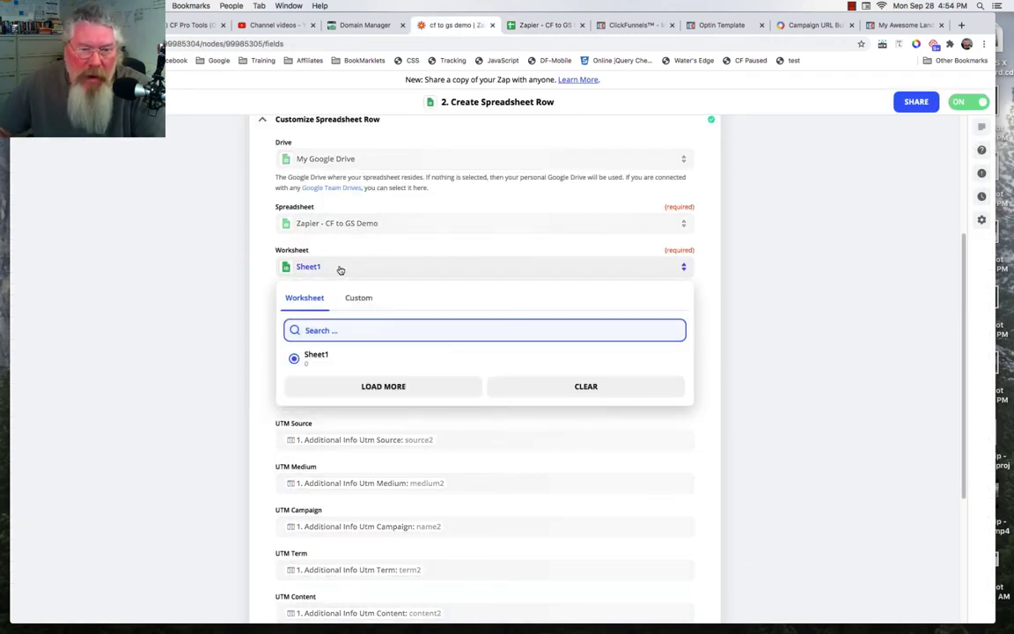
left_click(437, 246)
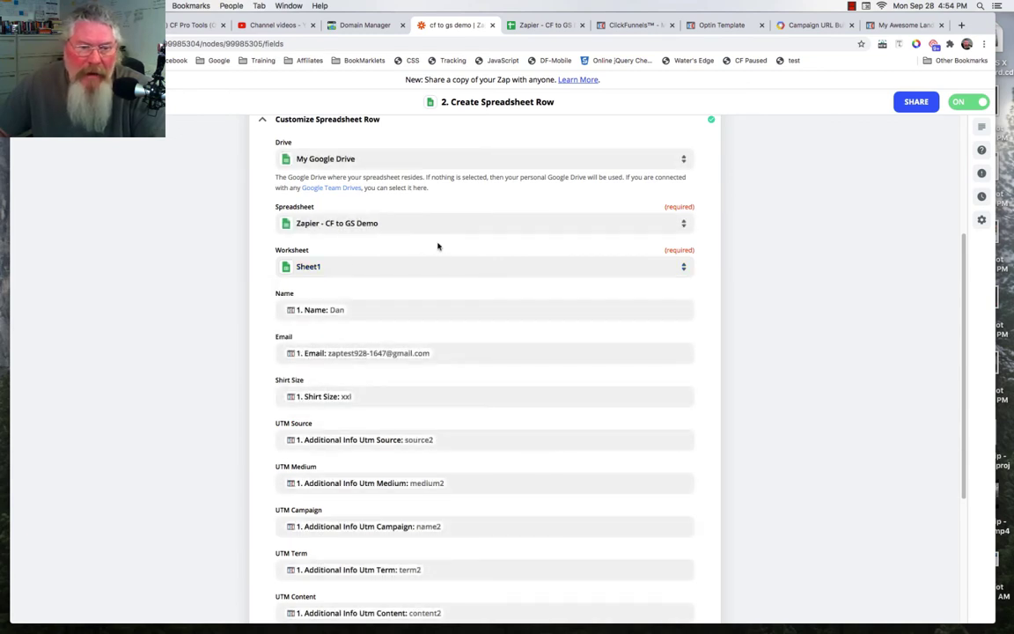
Try inserting the ClickFunnels Name value from the full data list into the Name field, and remove the duplicate
scroll(384, 304, "down", 1)
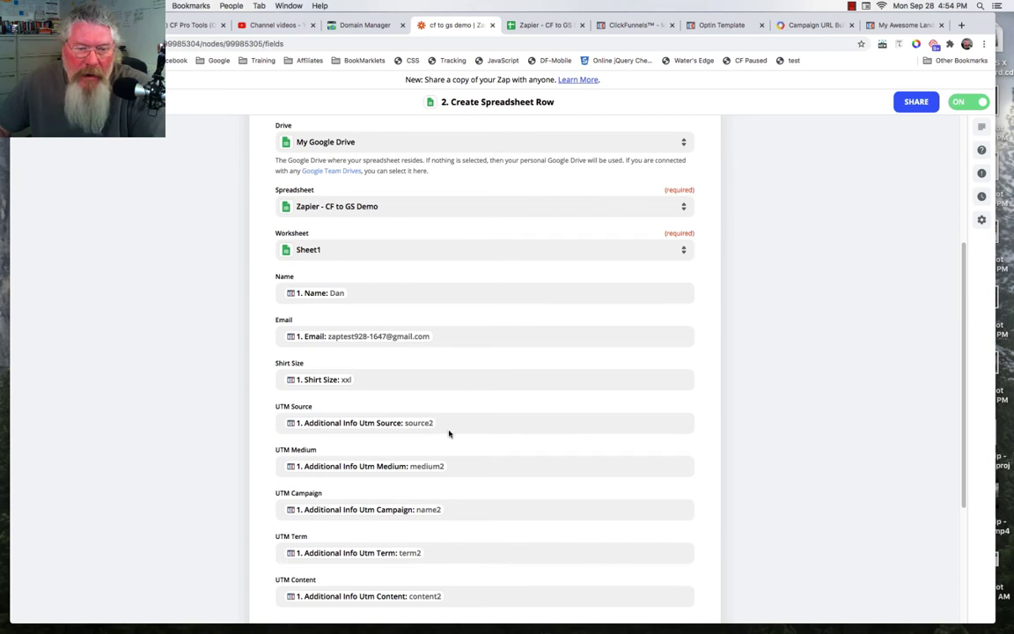
scroll(472, 493, "down", 1)
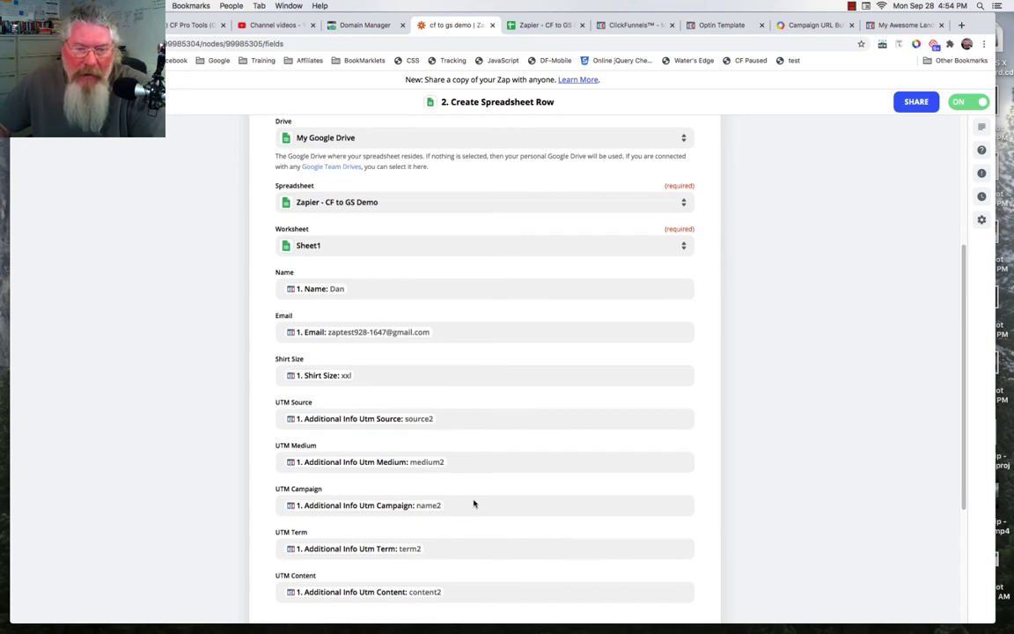
left_click(348, 292)
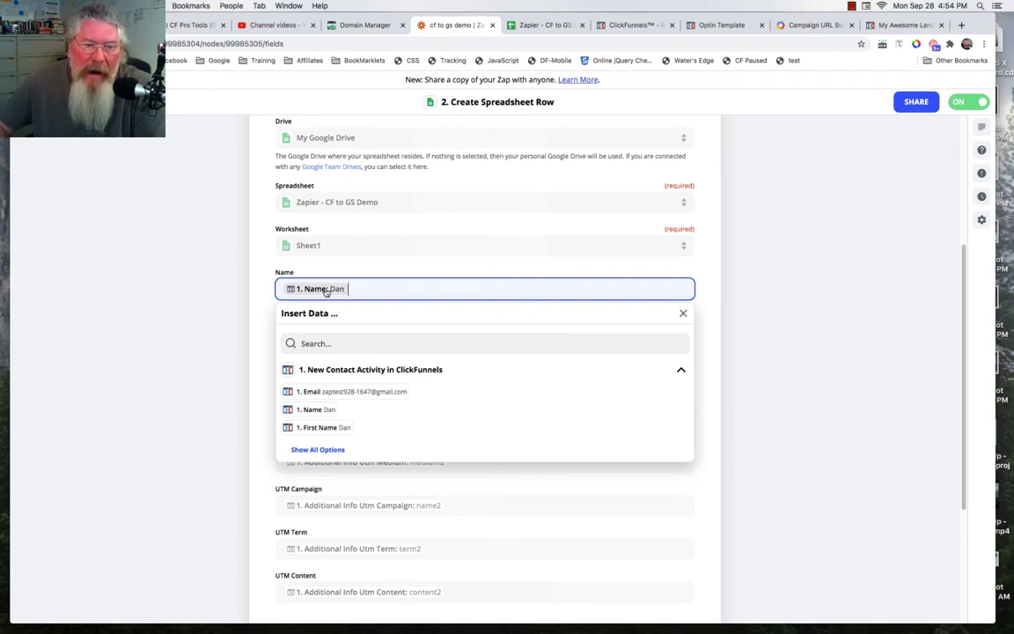
left_click(323, 451)
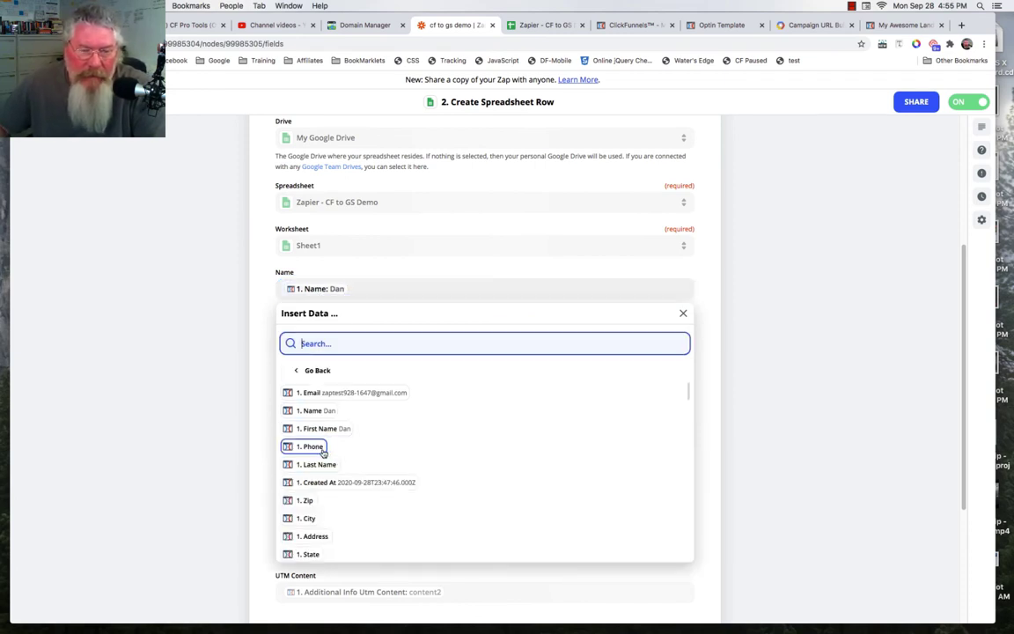
scroll(467, 392, "down", 1)
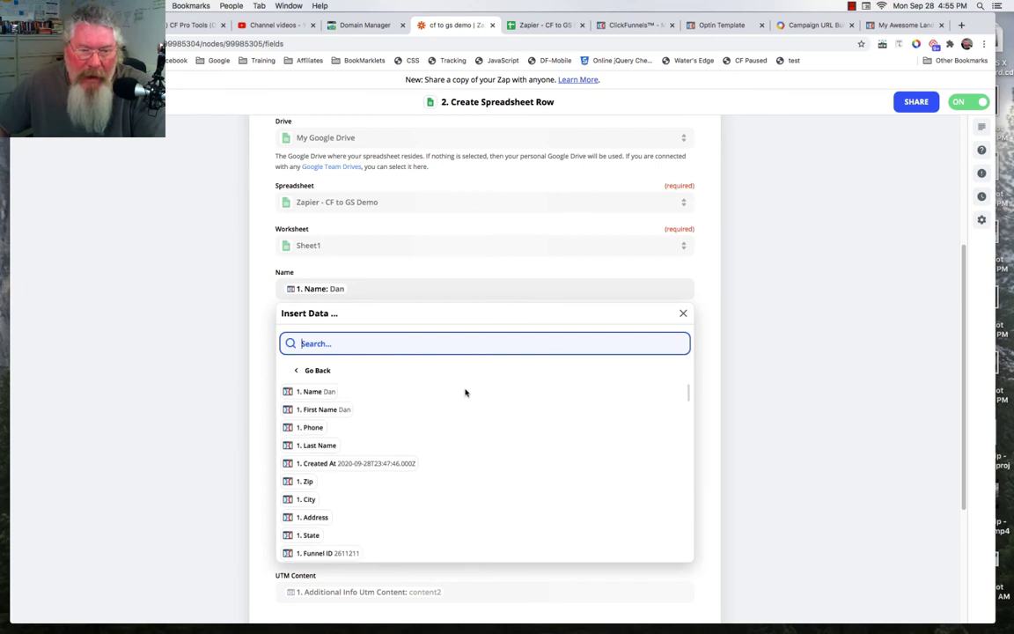
left_click(322, 393)
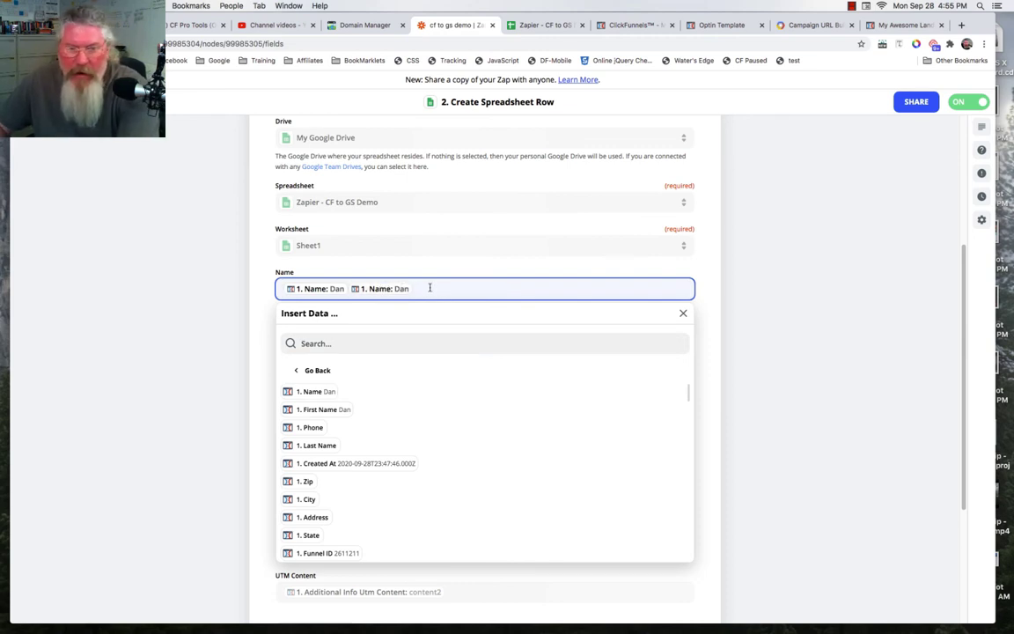
key("BackSpace")
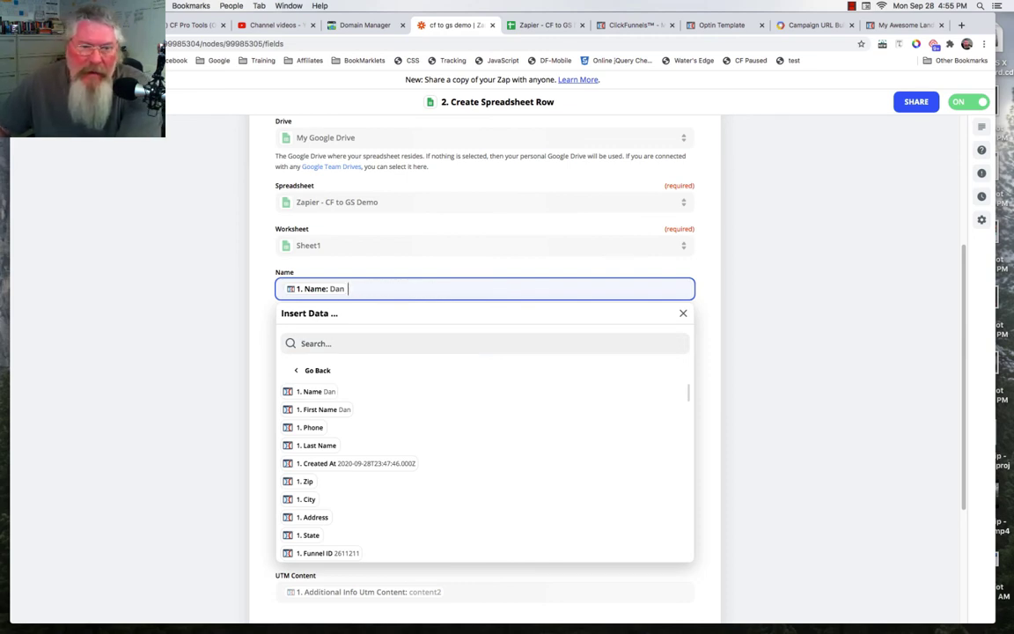
left_click(683, 317)
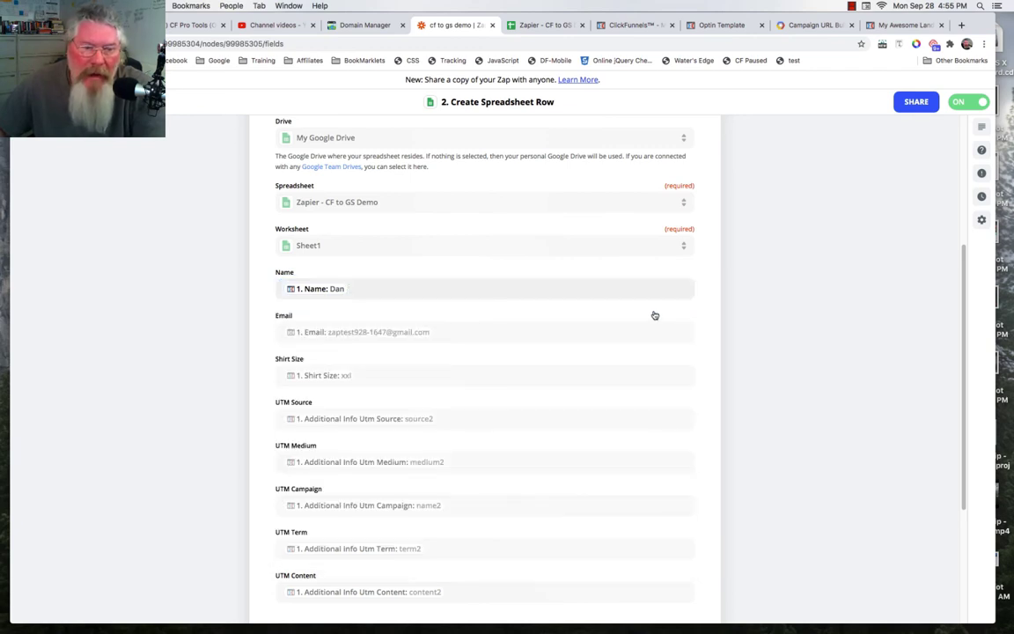
Review the data choices for the Email field and compare the action's fields with the column headers in the Google Sheet
left_click(356, 334)
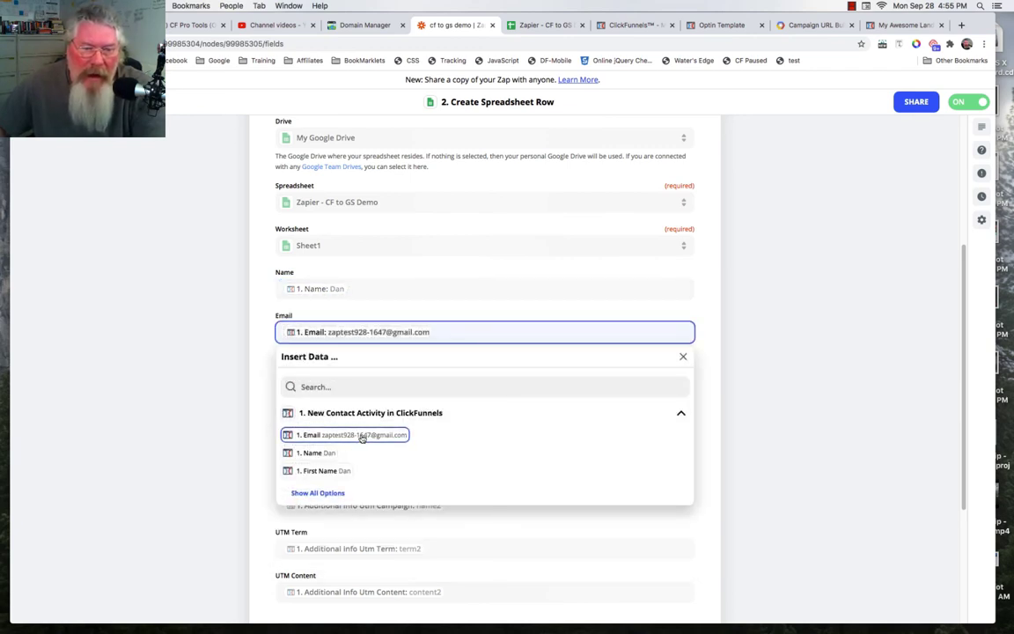
left_click(398, 309)
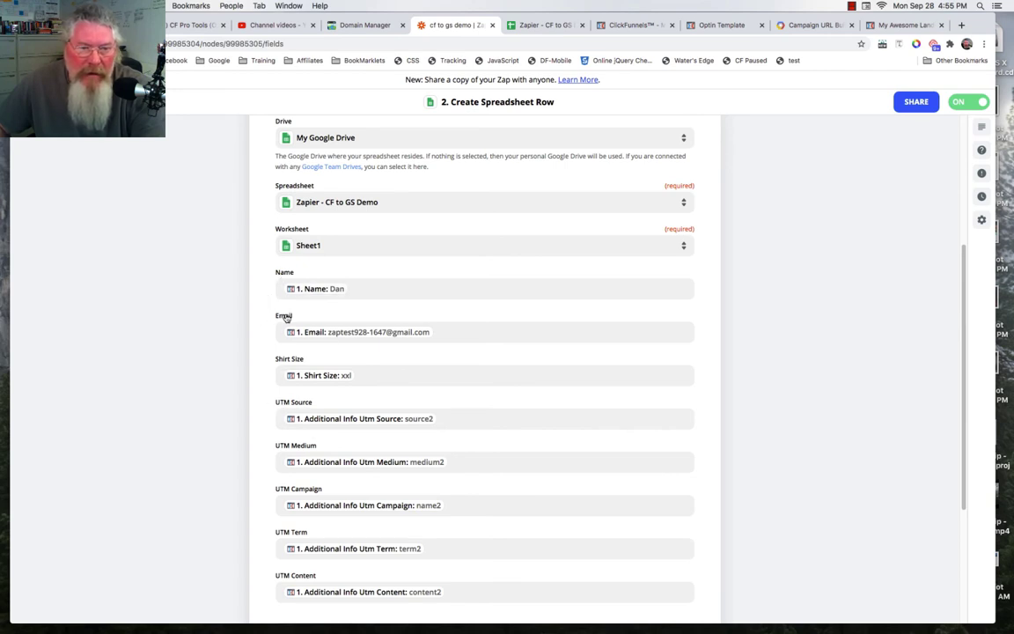
left_click(545, 27)
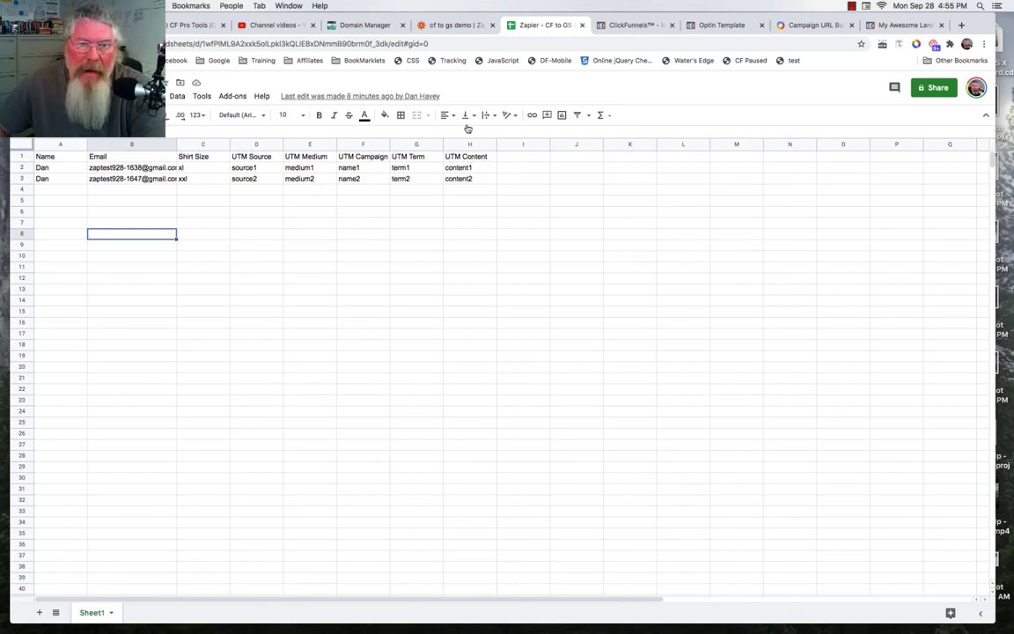
left_click(449, 24)
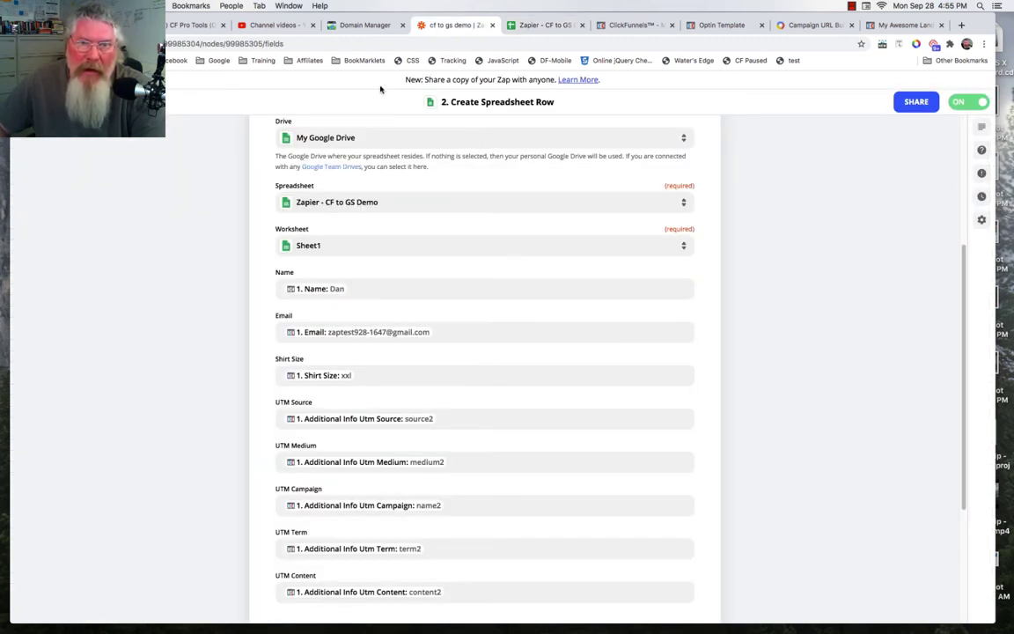
Examine the full list of ClickFunnels data available for the UTM Source field, locating the Additional Info UTM entries
scroll(388, 369, "down", 1)
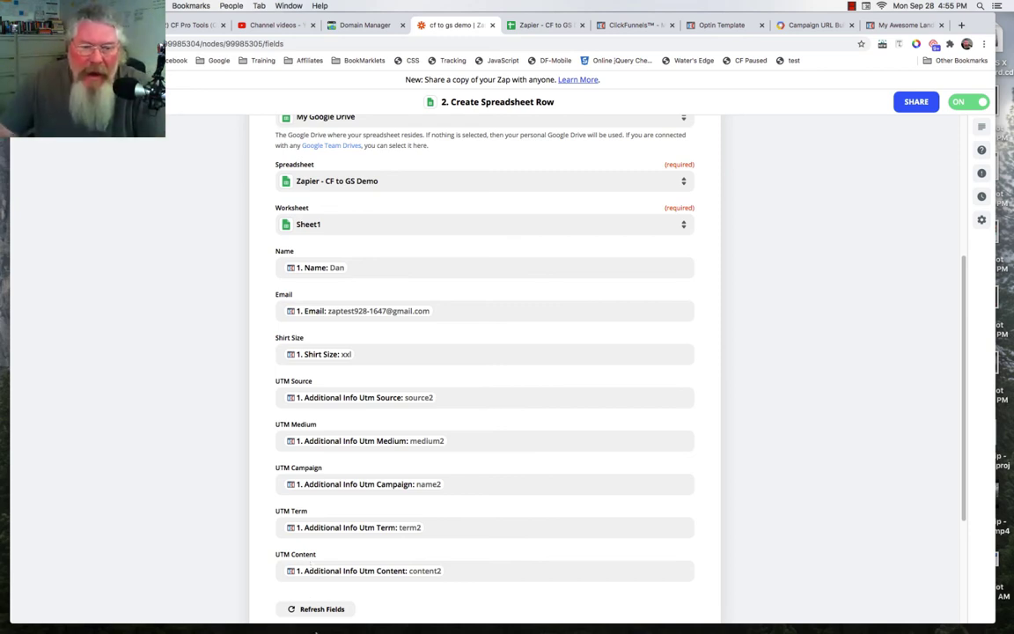
scroll(528, 389, "down", 1)
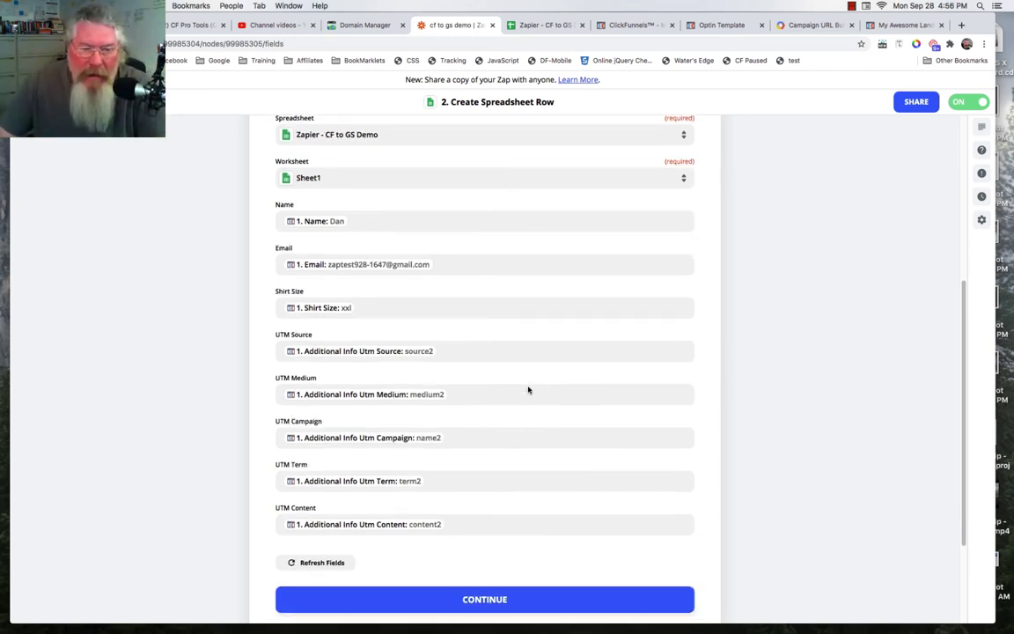
left_click(408, 352)
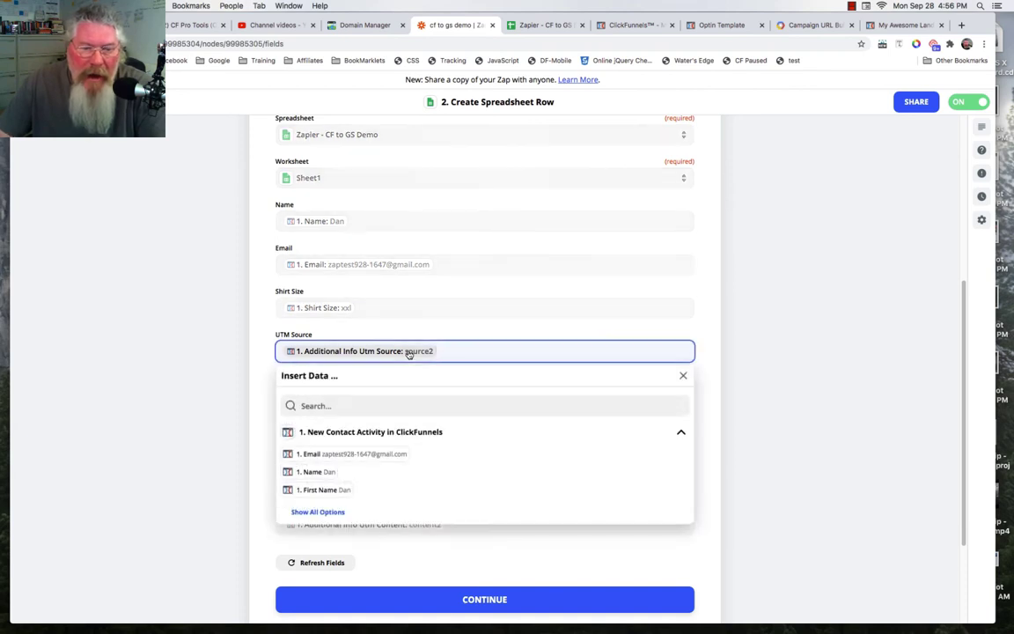
left_click(326, 512)
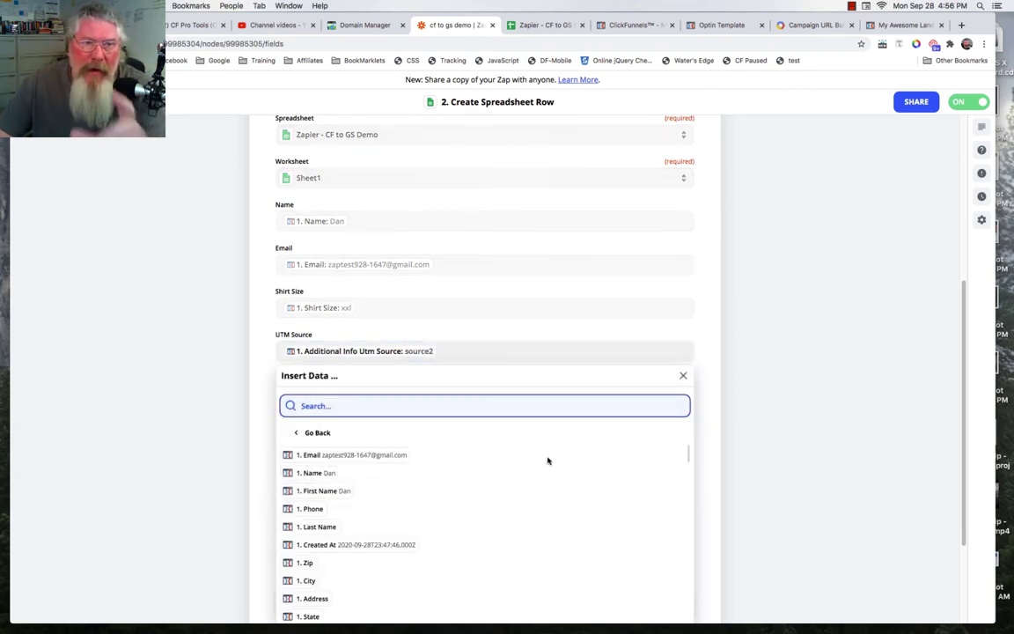
scroll(516, 465, "down", 4)
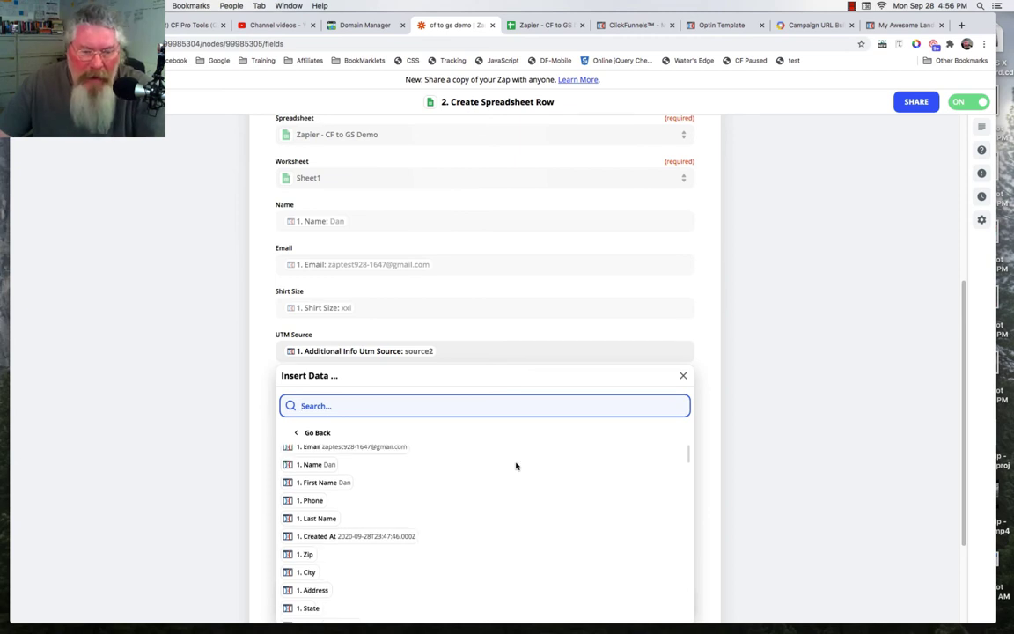
scroll(515, 466, "down", 3)
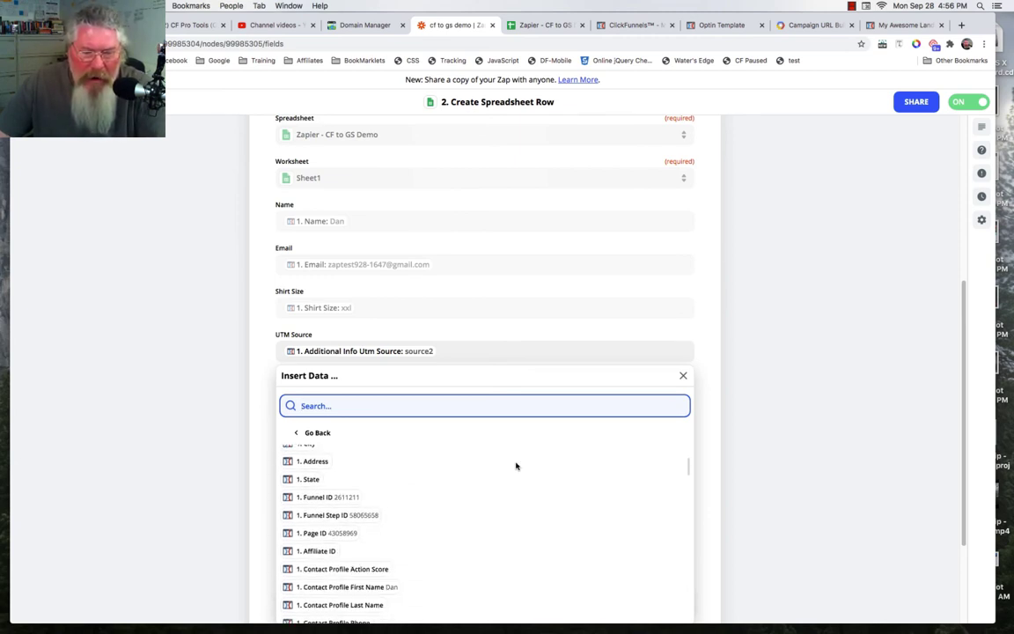
scroll(751, 435, "down", 3)
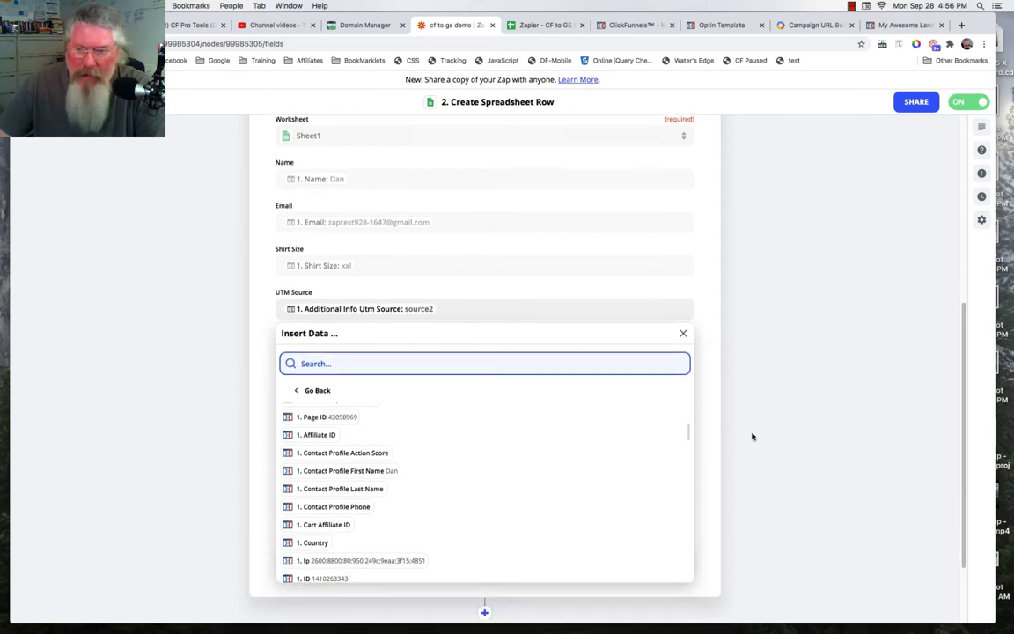
scroll(475, 416, "down", 1)
scroll(475, 417, "down", 2)
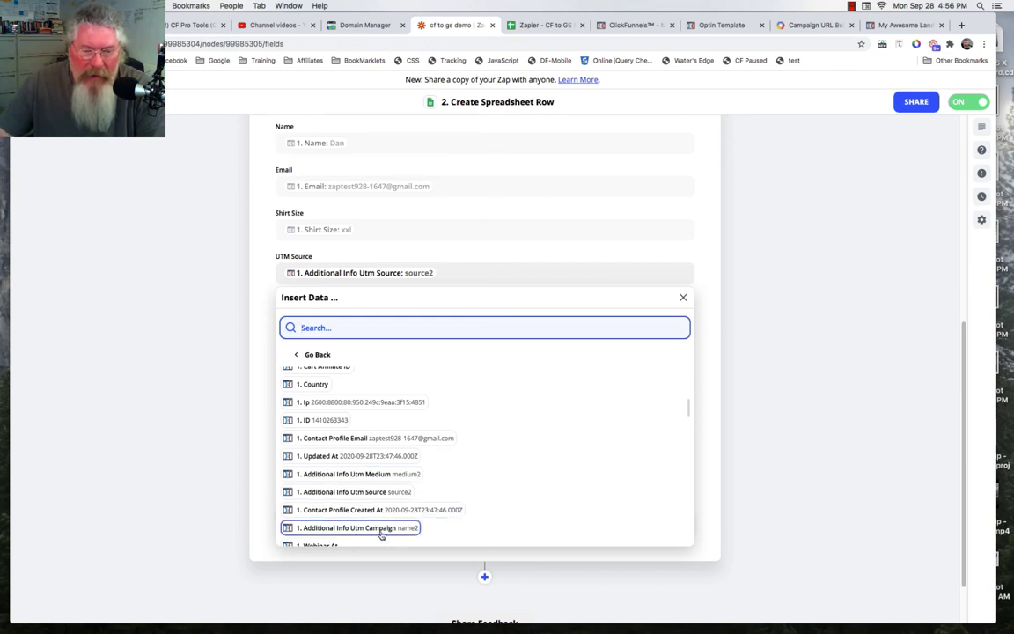
scroll(484, 505, "down", 2)
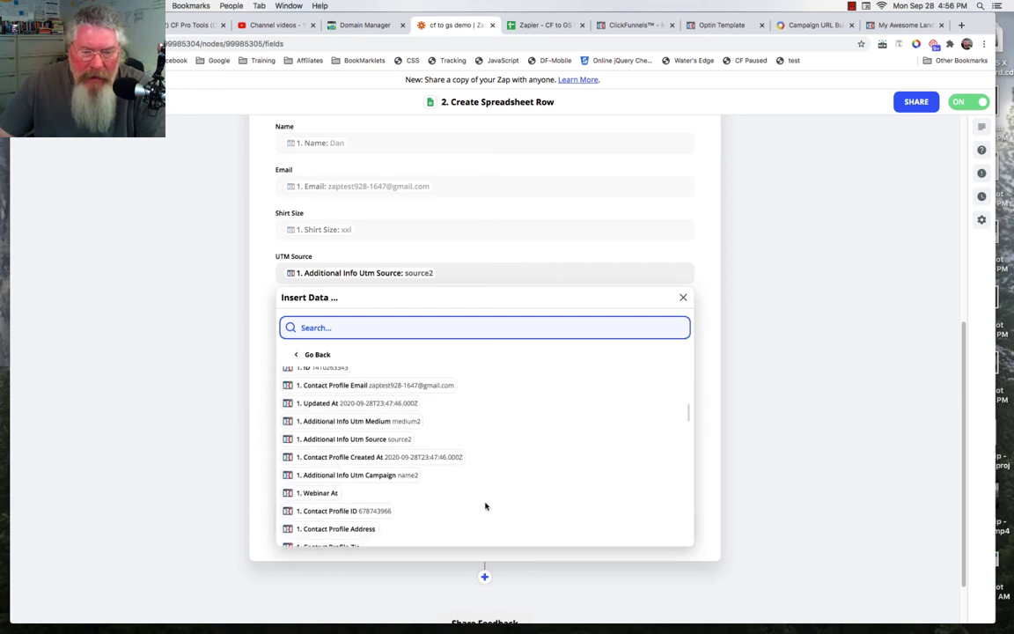
scroll(484, 505, "down", 4)
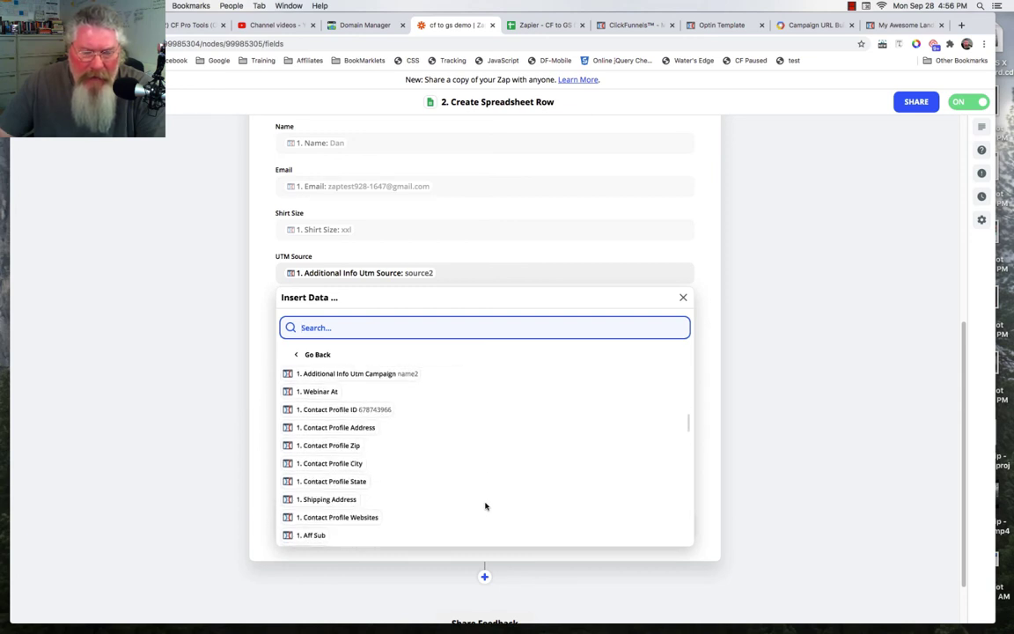
scroll(484, 505, "down", 1)
scroll(484, 505, "down", 7)
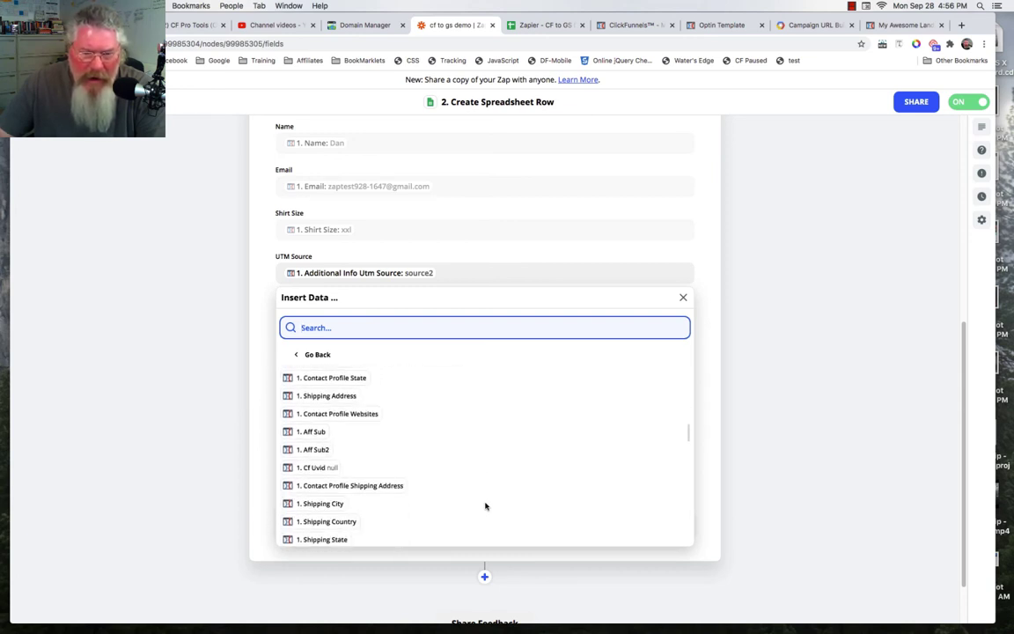
scroll(480, 502, "down", 1)
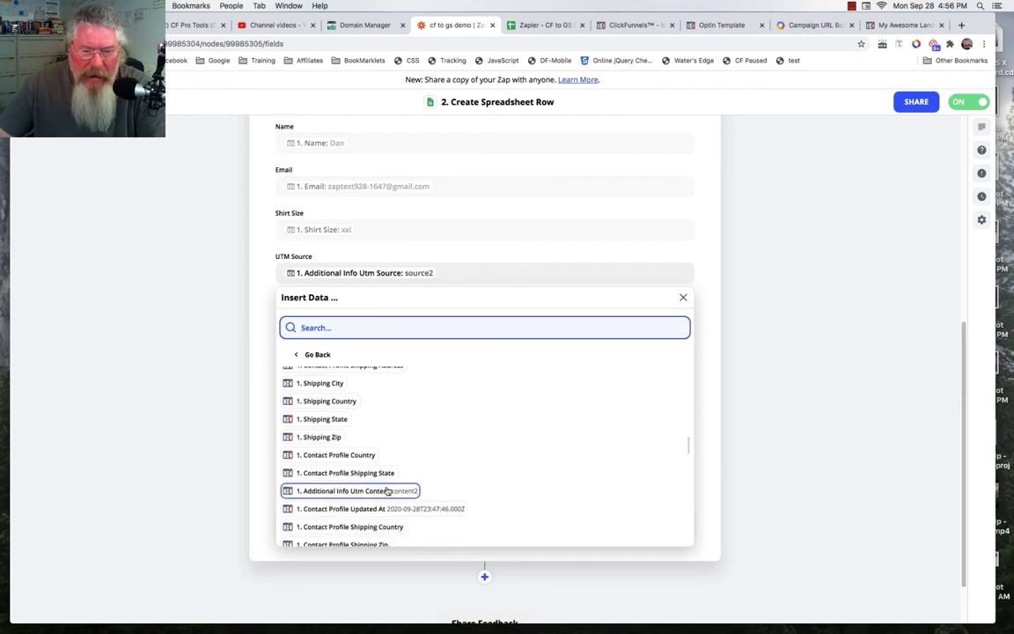
scroll(495, 489, "down", 5)
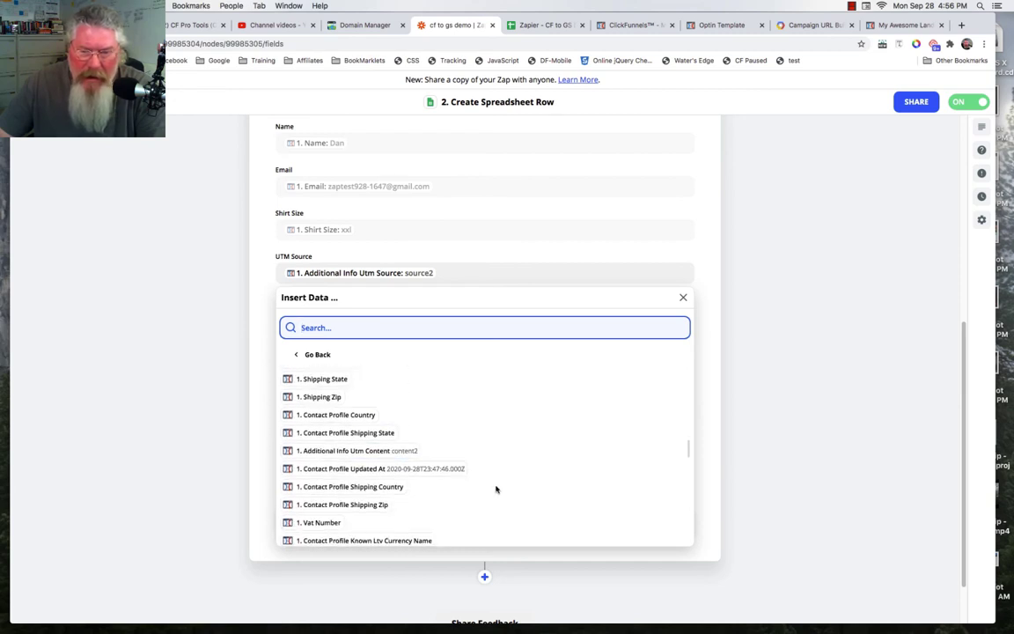
scroll(495, 489, "down", 4)
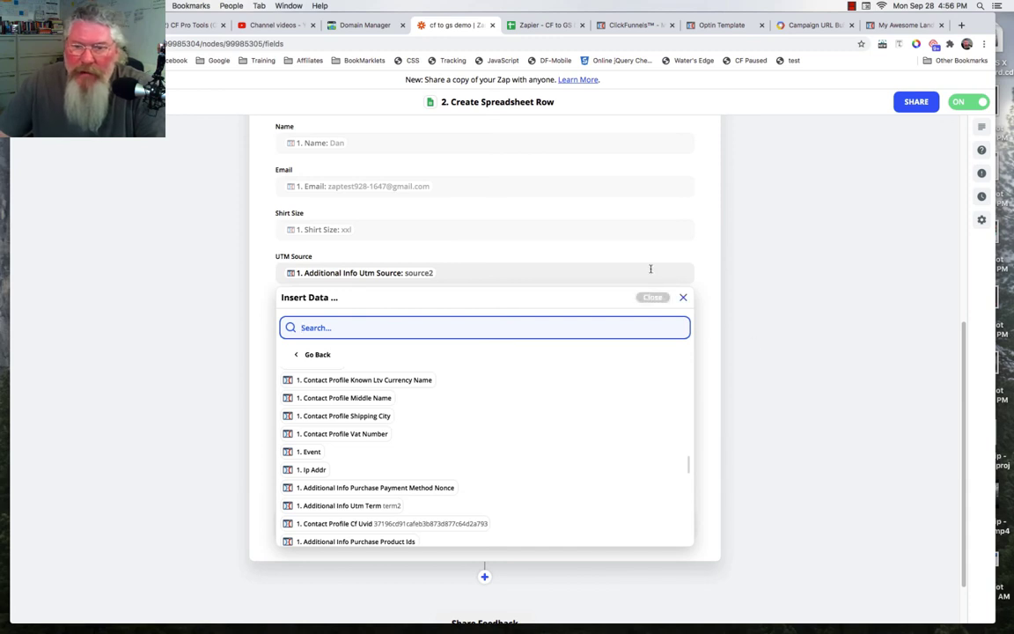
left_click(751, 307)
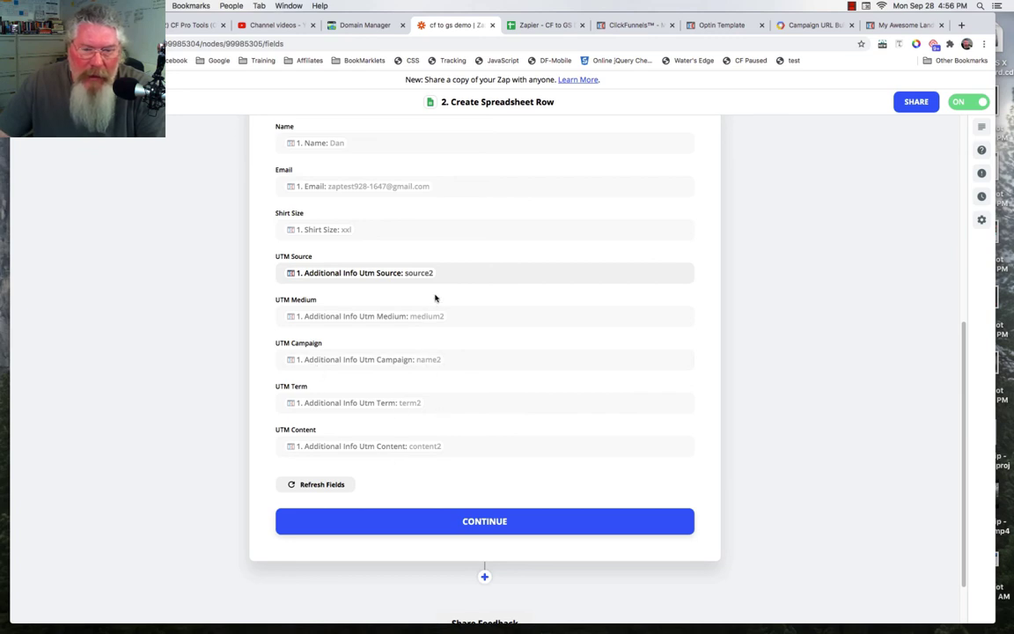
Continue to the Send Data test and retest the action, checking the e-mail value sent to the Google Sheet
left_click(475, 523)
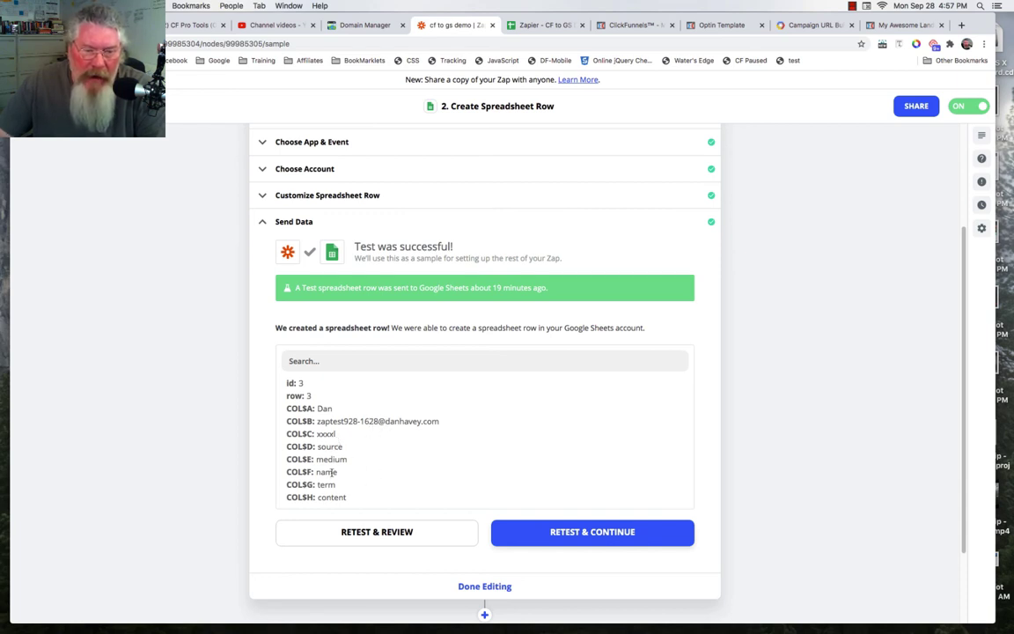
left_click(374, 532)
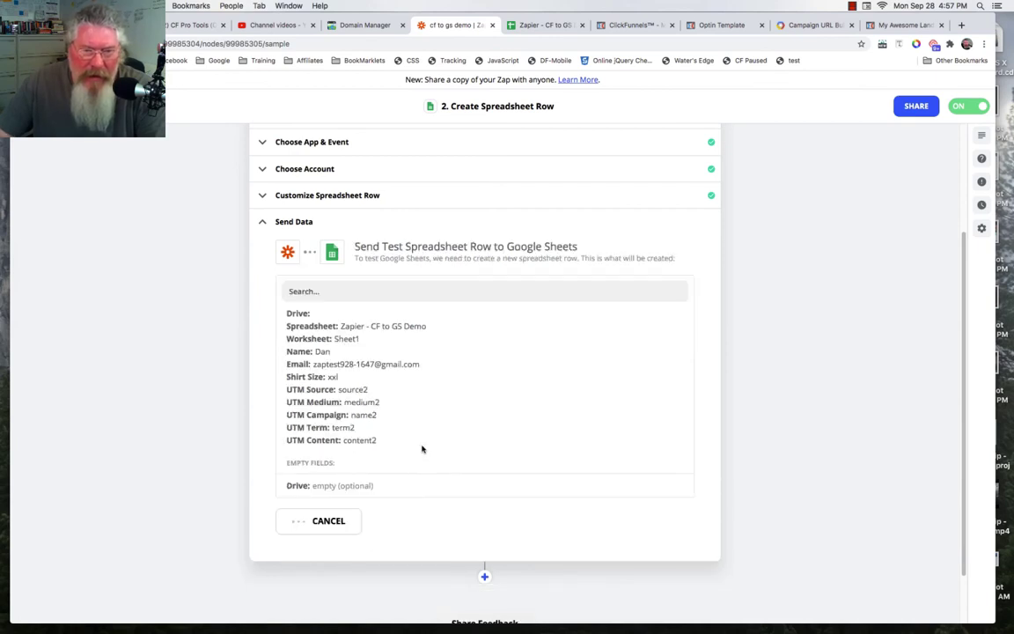
left_click_drag(361, 421, 376, 421)
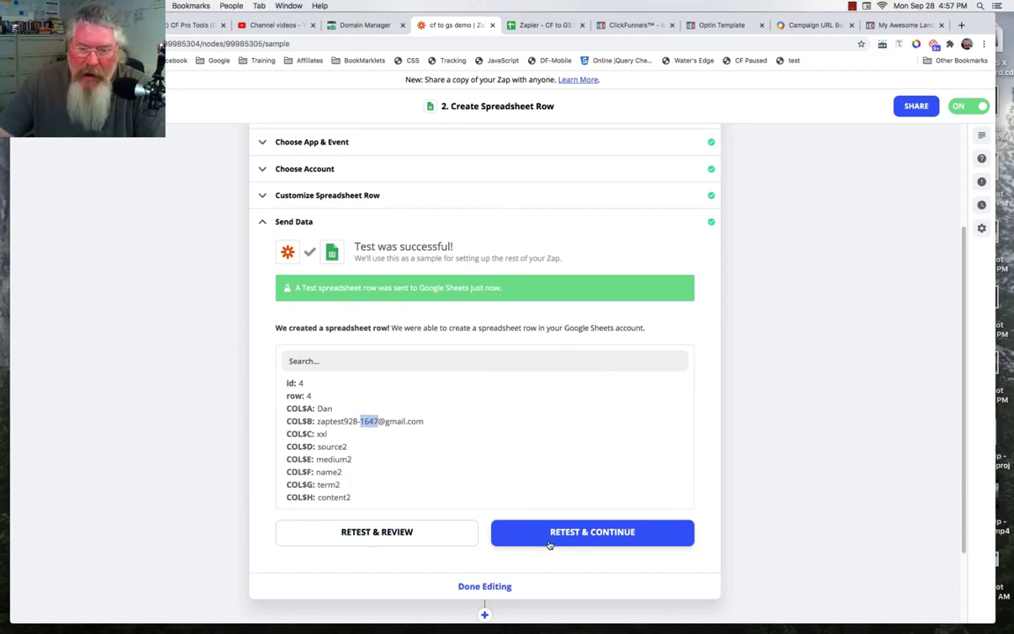
Review the zap's test result and on/off status, and check the test row in the Google Sheet
scroll(804, 430, "down", 3)
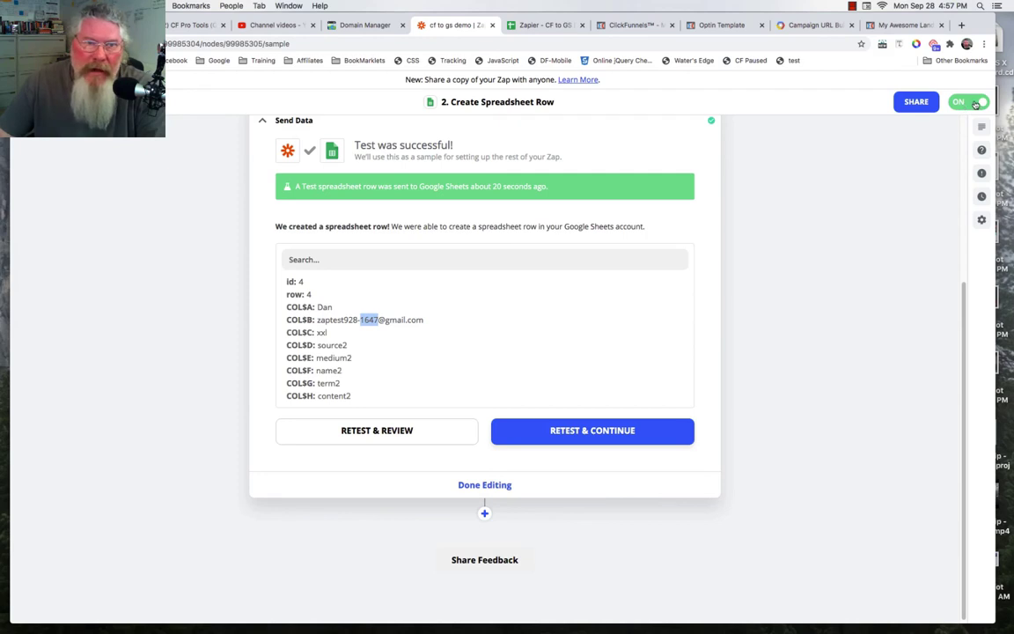
scroll(769, 298, "up", 2)
scroll(768, 298, "up", 4)
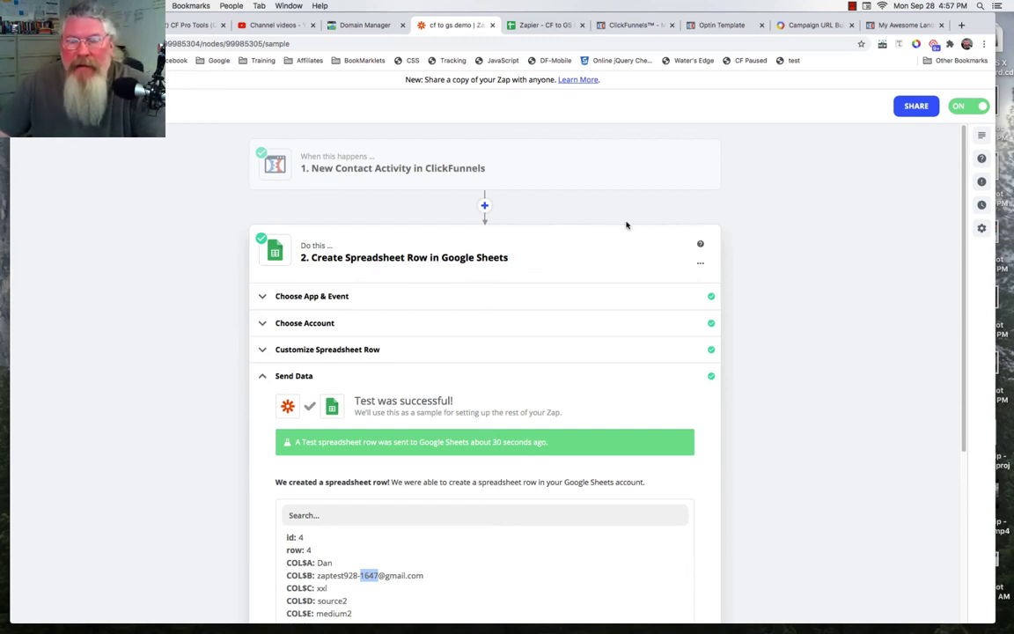
left_click(528, 25)
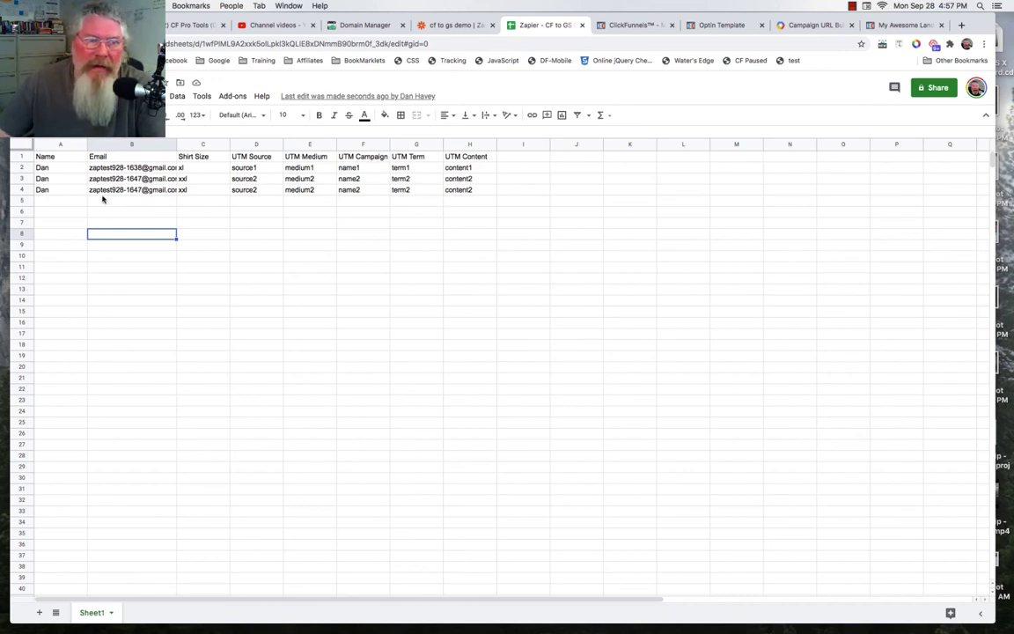
mouse_move(154, 194)
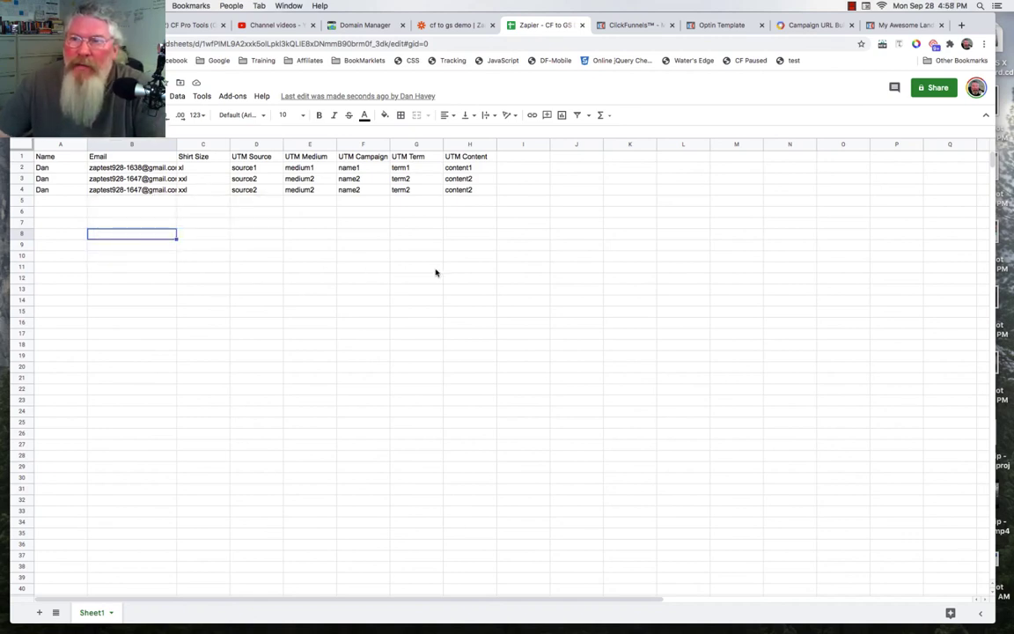
In the Campaign URL Builder, set the campaign source to source3 and the campaign medium to medium3
left_click(814, 25)
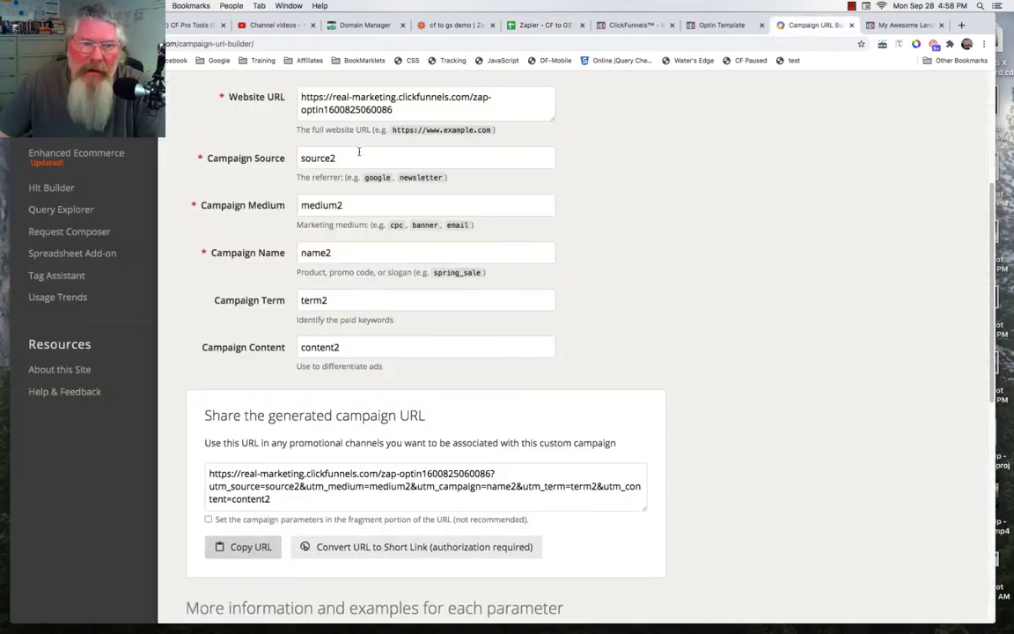
left_click(446, 156)
key("BackSpace")
type("3")
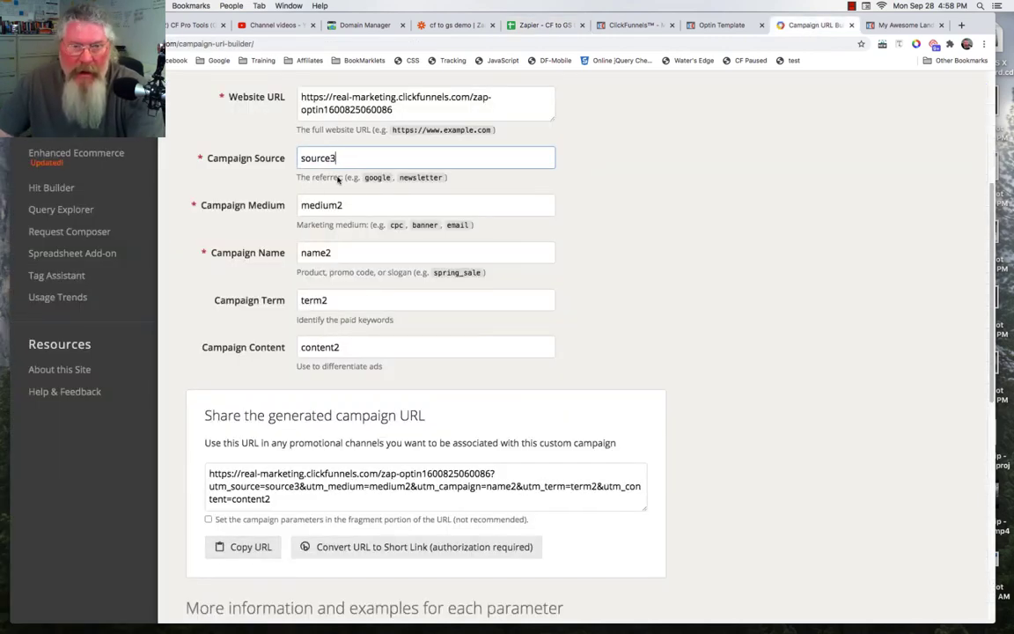
left_click(362, 205)
key("BackSpace")
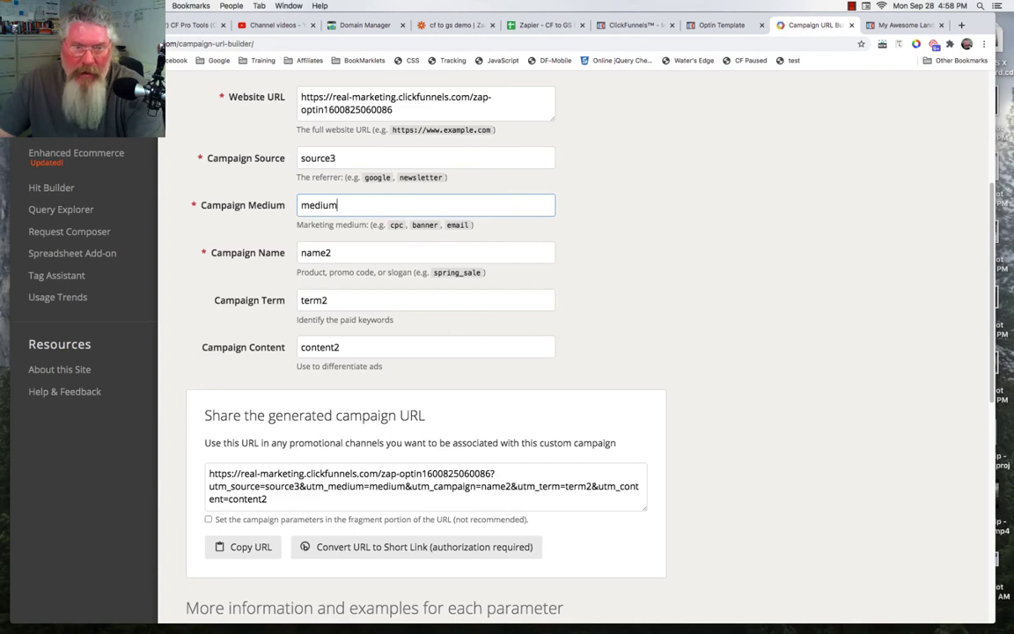
type("3")
Set the campaign name to name3, the campaign term to term3 and the campaign content to content3
left_click(339, 254)
key("BackSpace")
type("3")
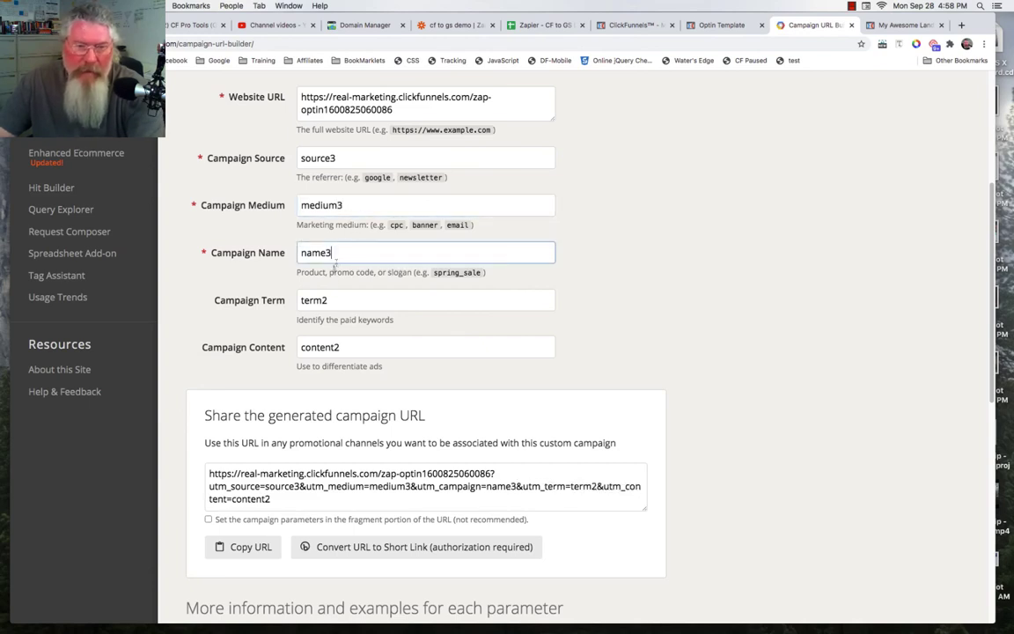
left_click(332, 300)
key("BackSpace")
type("3")
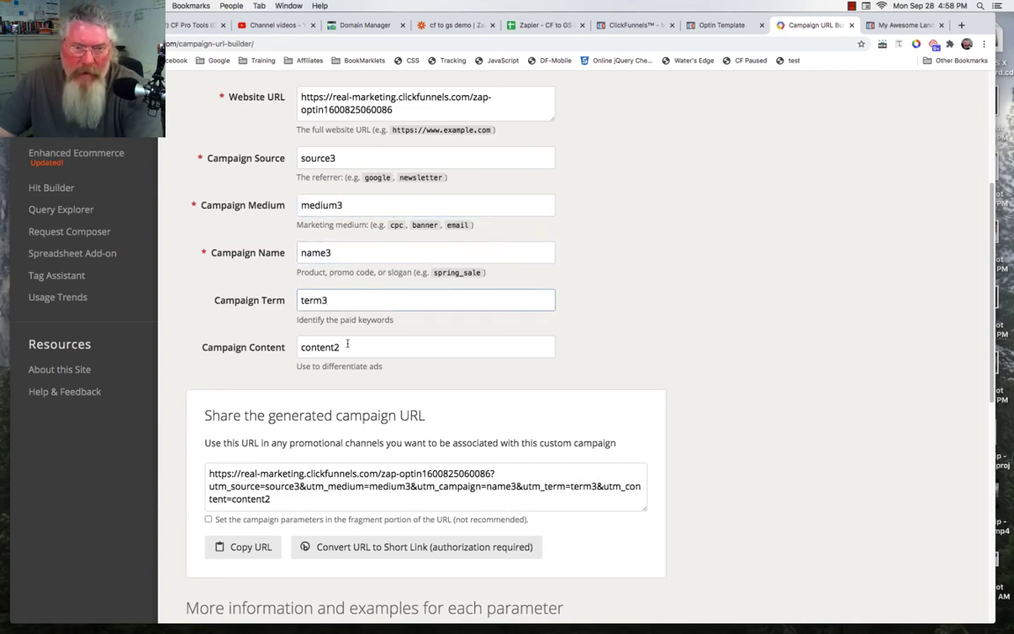
left_click(377, 346)
key("BackSpace")
type("3")
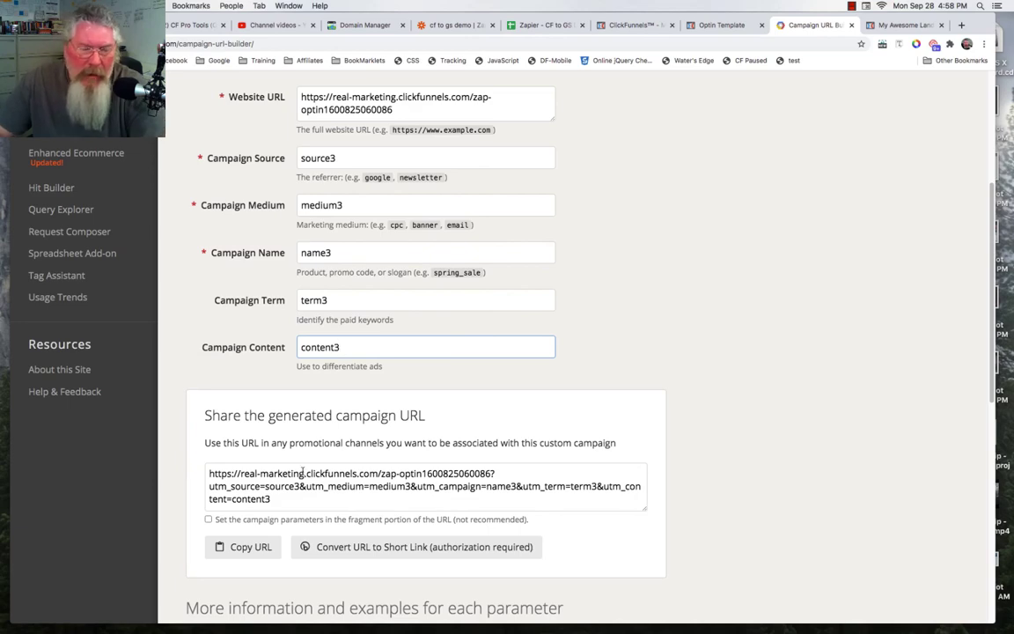
Copy the generated campaign URL and load it in the browser tab showing the landing page
left_click(255, 546)
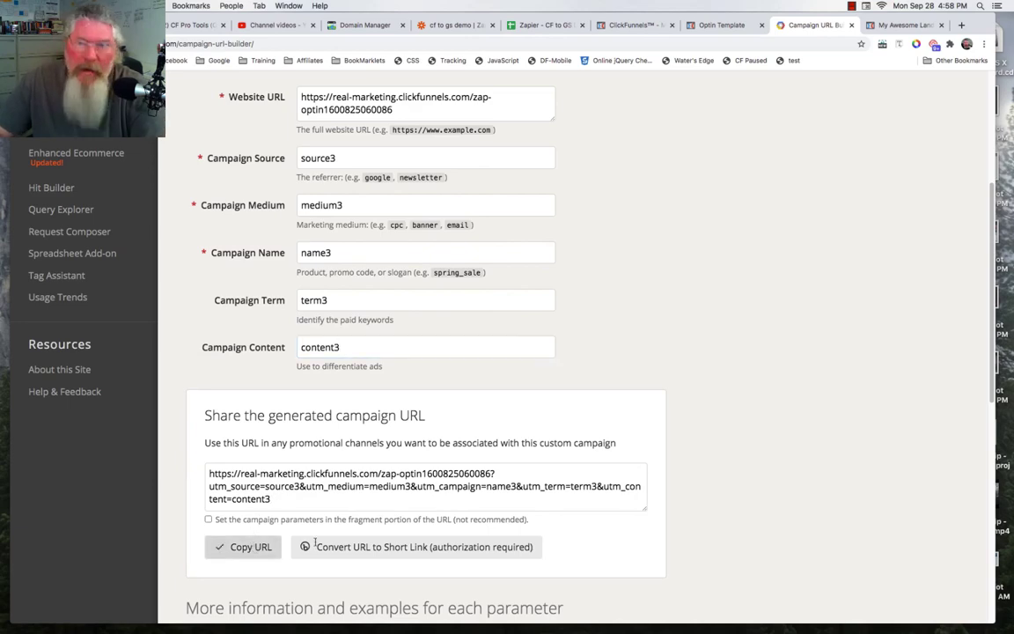
left_click(902, 24)
left_click(478, 42)
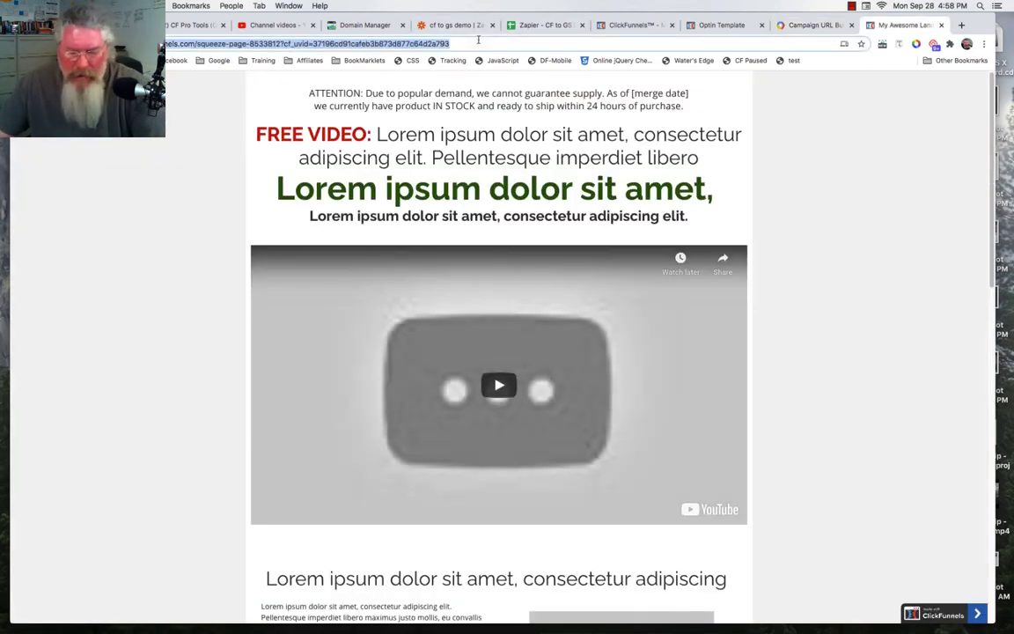
key("super+v")
key("Return")
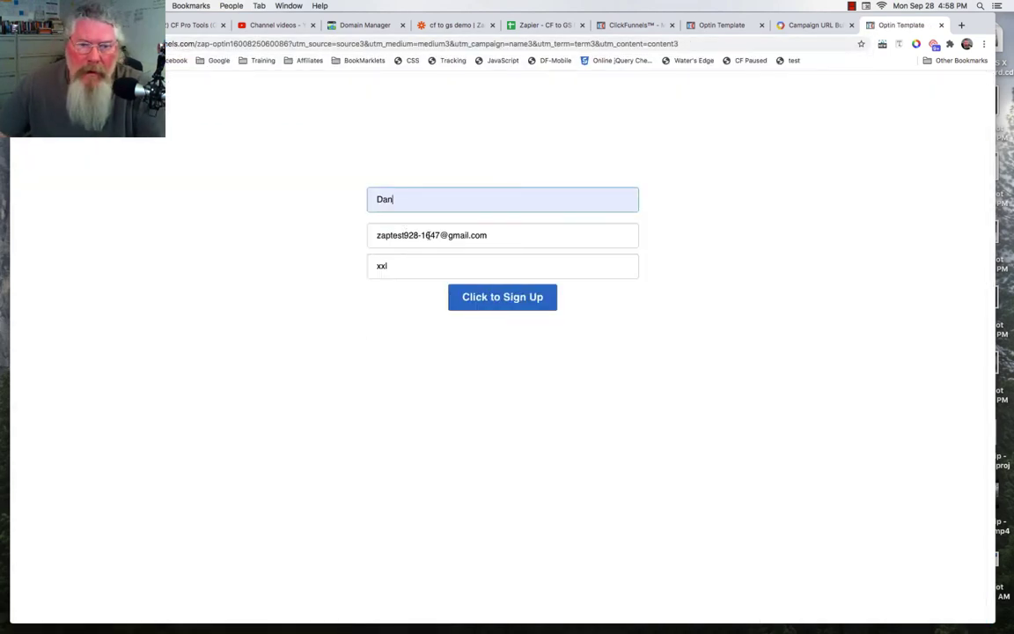
Enter a new test e-mail address in the opt-in form and set the shirt size to sm
left_click_drag(431, 235, 439, 235)
type("58")
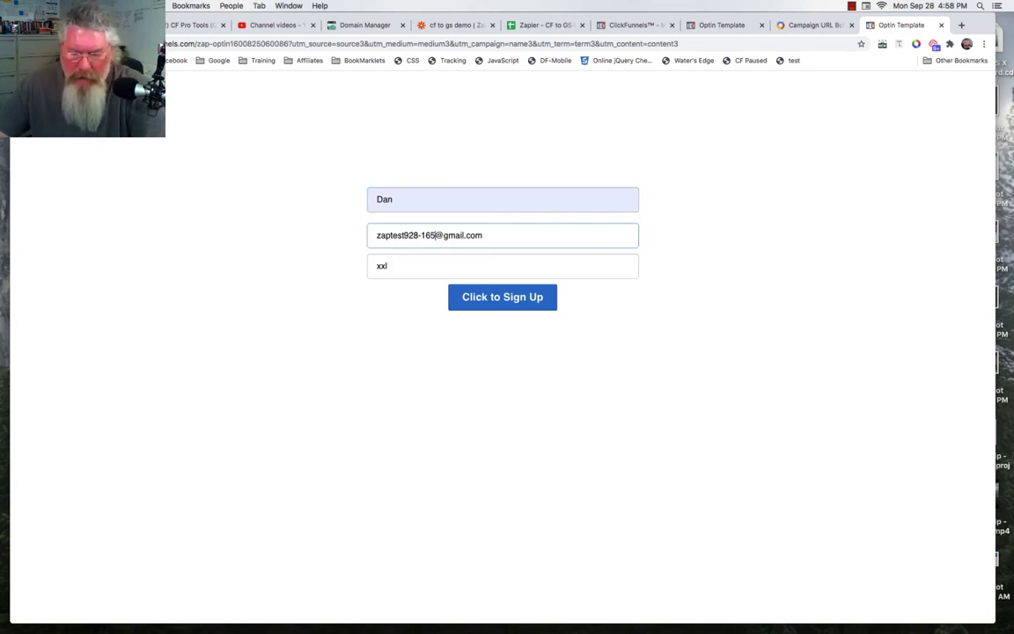
left_click(381, 265)
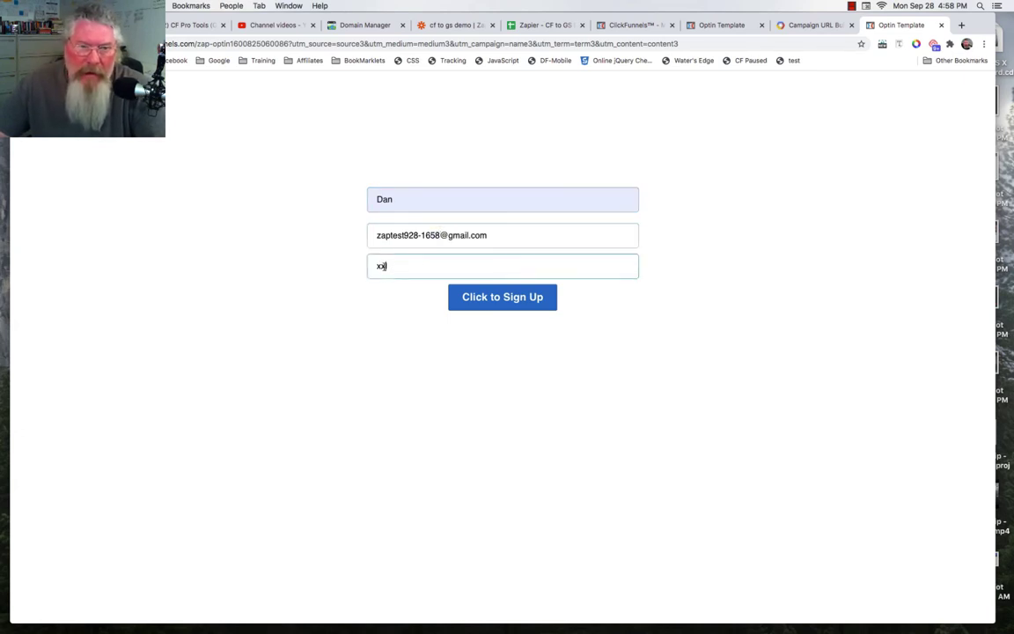
double_click(381, 265)
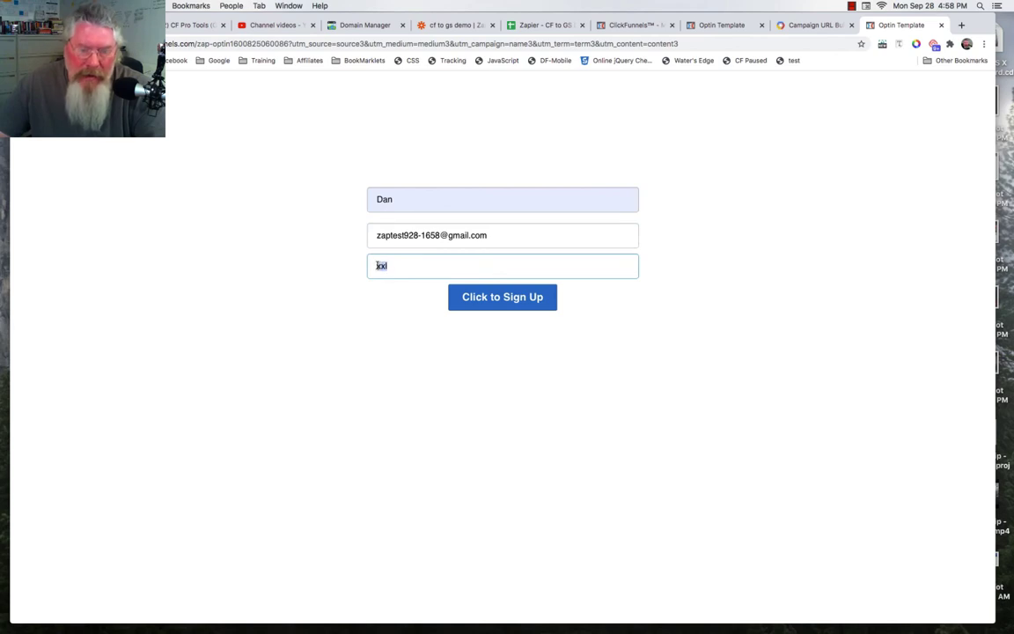
type("sm")
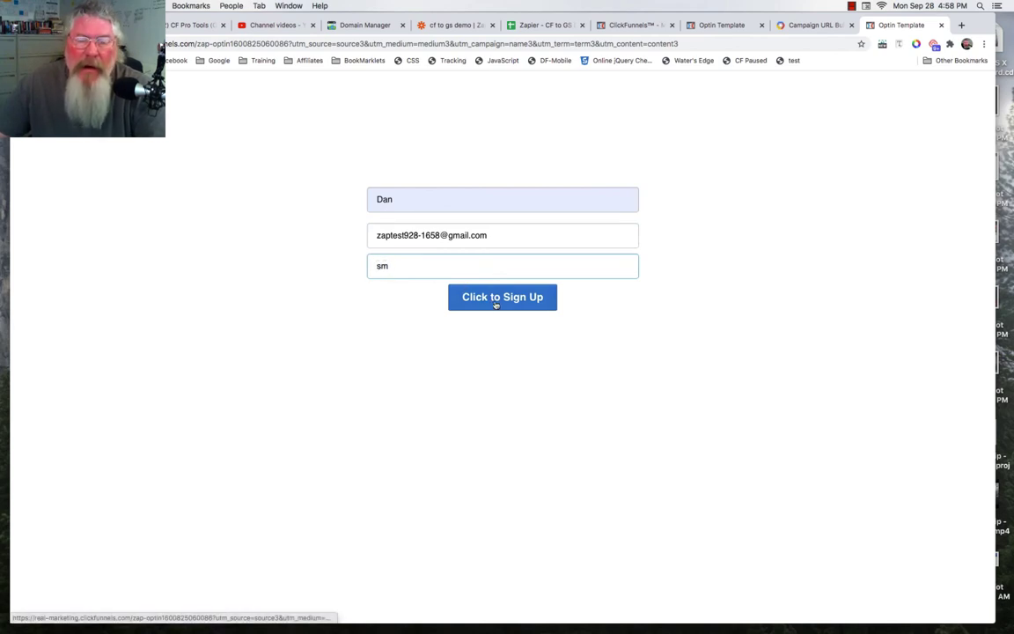
Submit the opt-in form and open the newest contact's profile in the ClickFunnels Zapier Test funnel to check its additional info
left_click(495, 302)
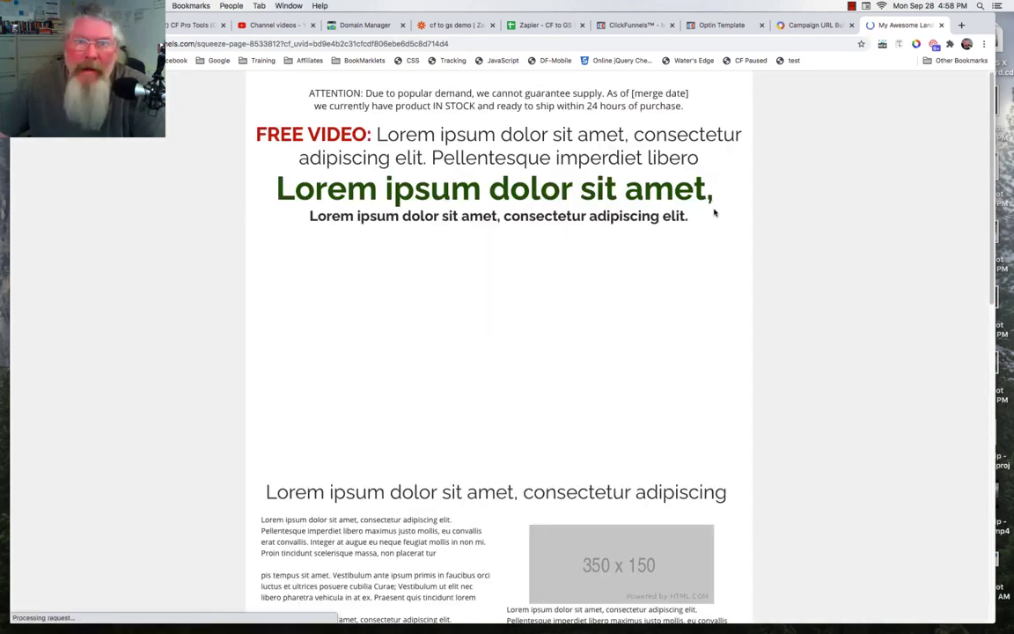
left_click(628, 25)
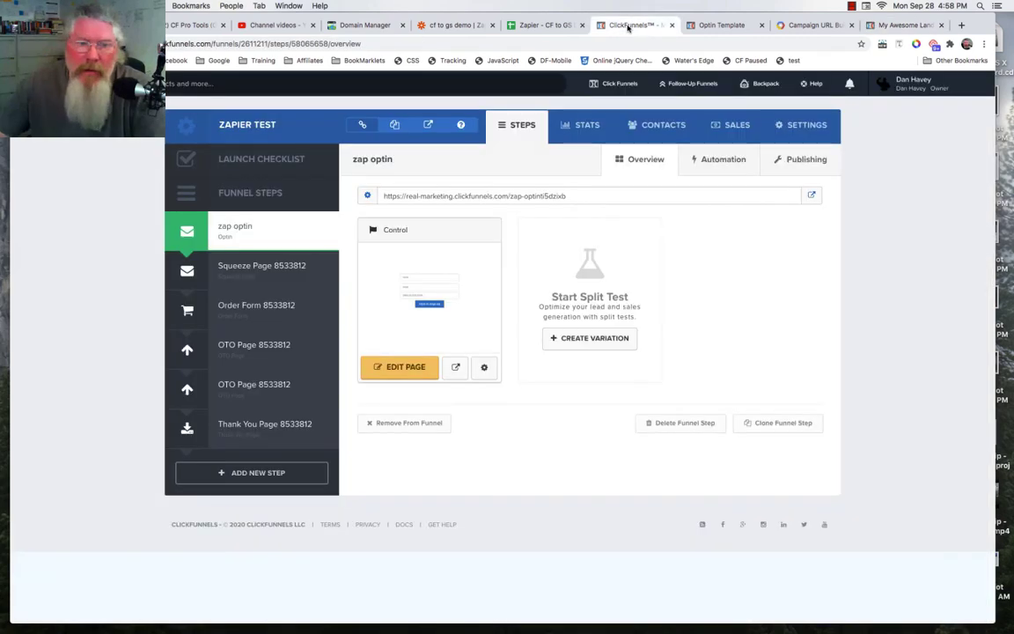
left_click(663, 125)
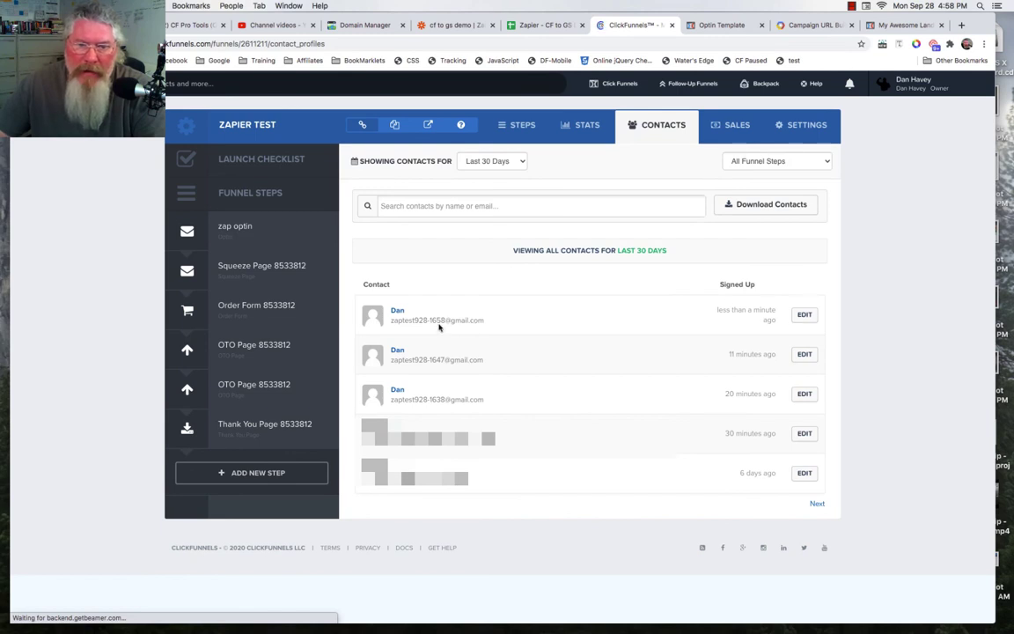
left_click(803, 317)
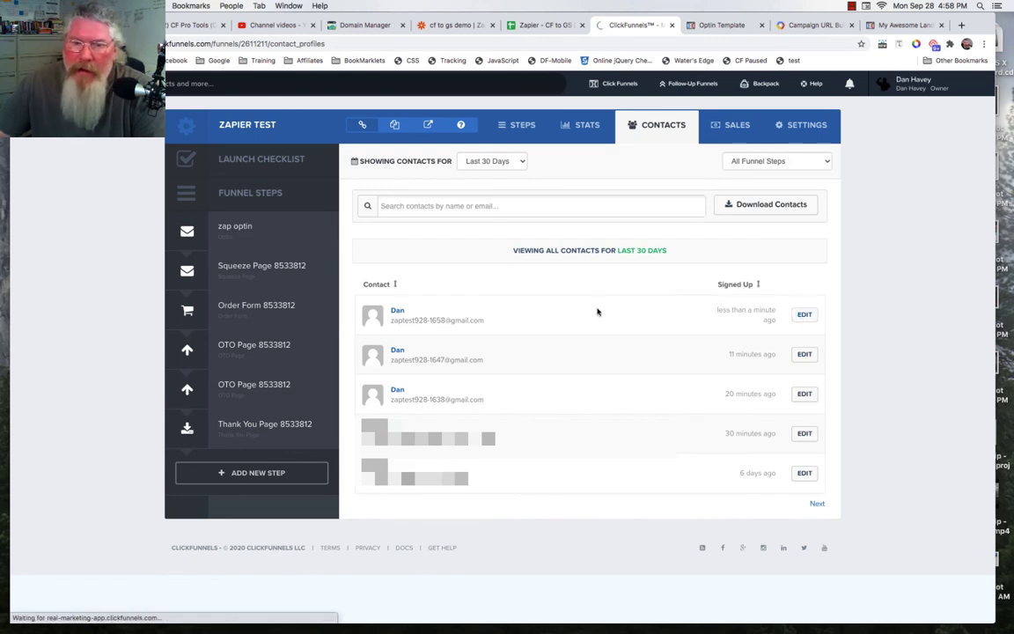
scroll(595, 313, "down", 10)
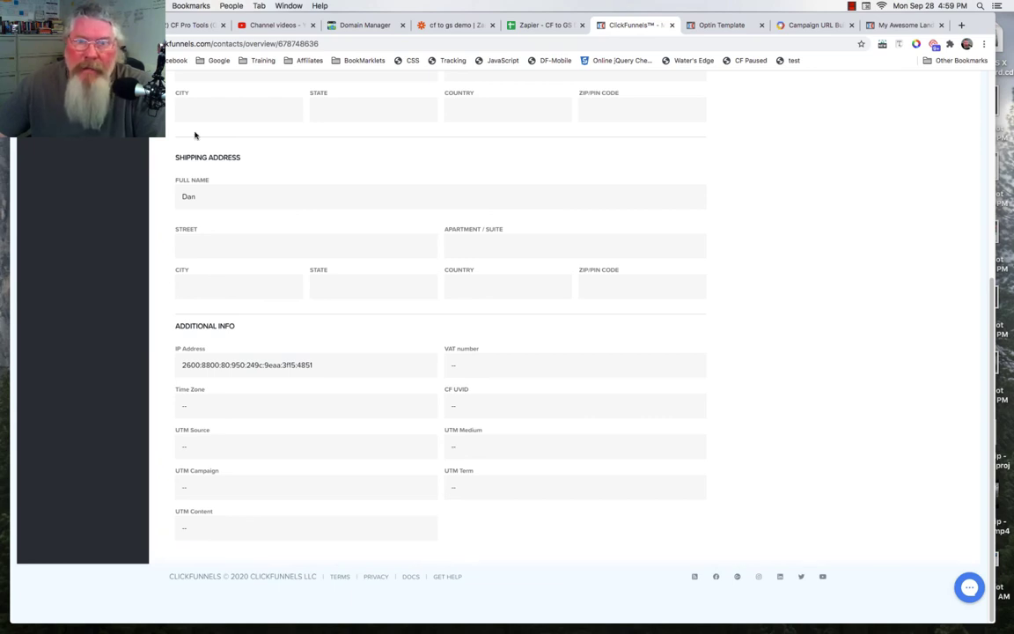
Compare the new opt-in's row in the Google Sheet with the UTM and shirt size fields of the reloaded ClickFunnels contact profile
left_click(542, 26)
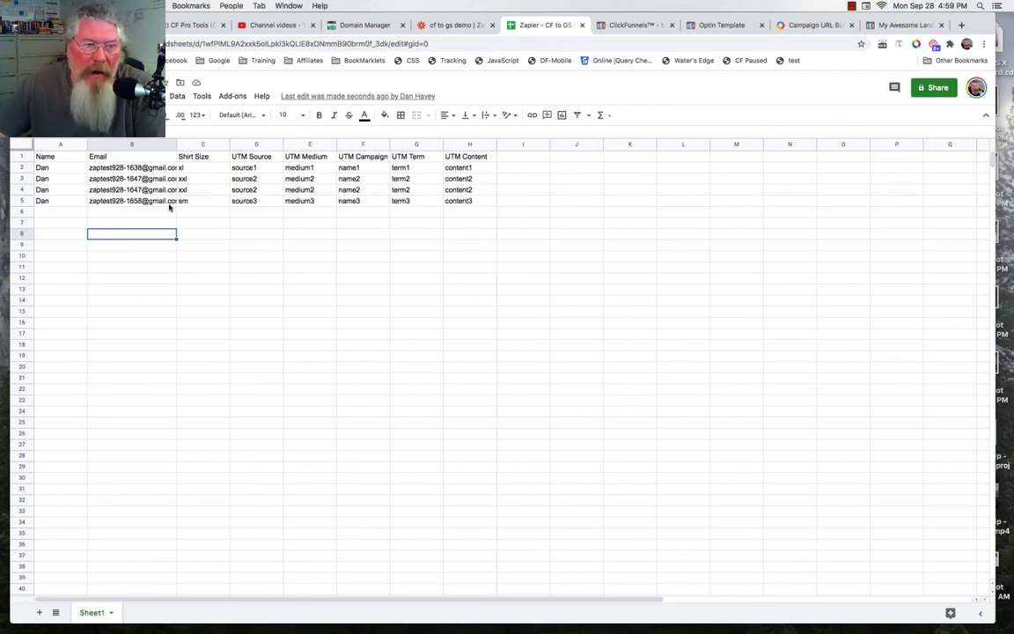
mouse_move(135, 203)
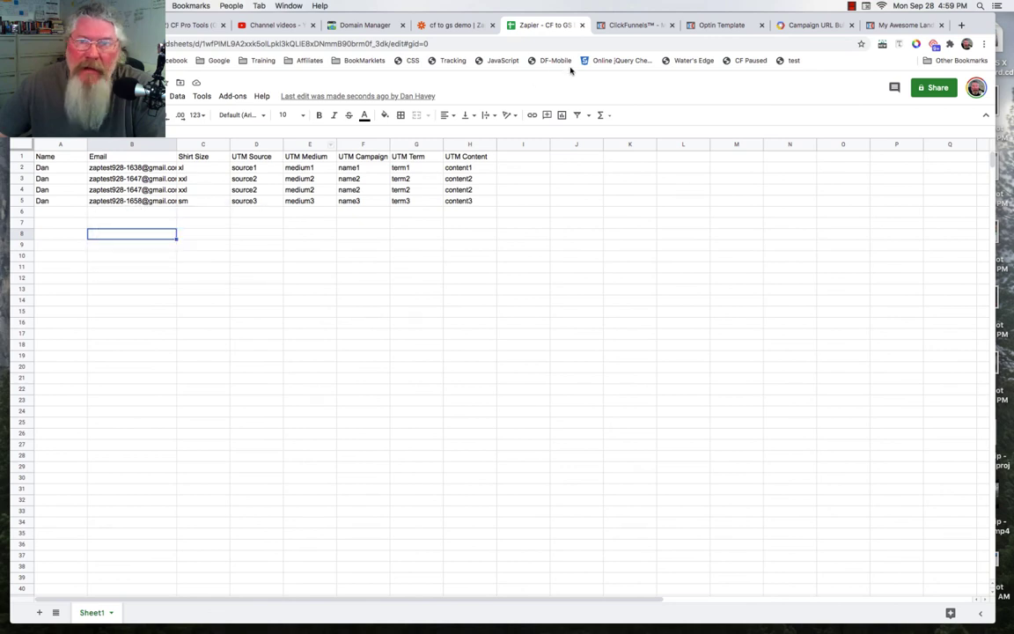
left_click(620, 26)
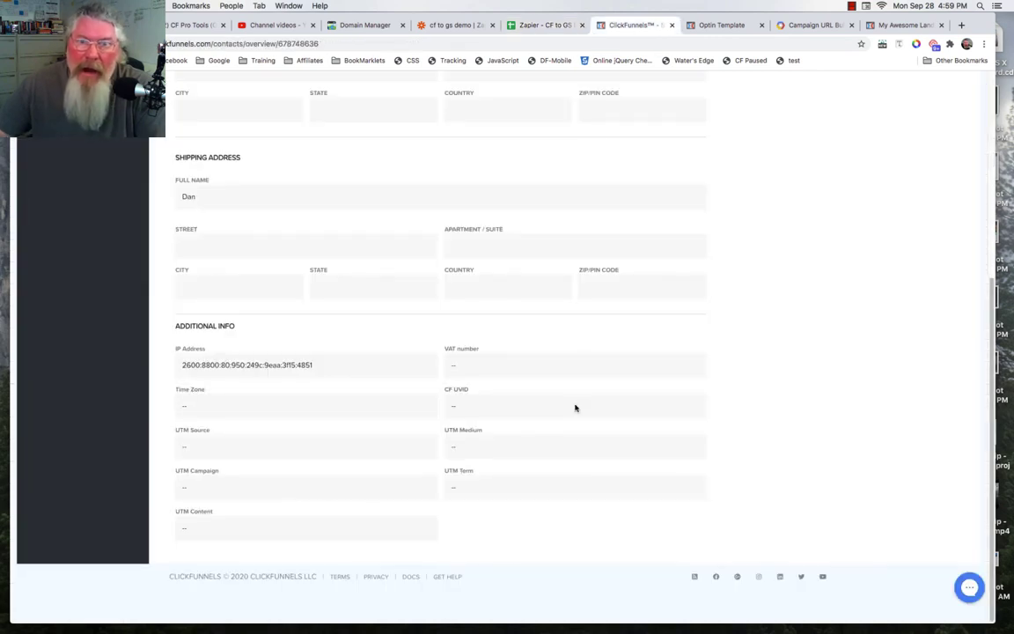
key("super+r")
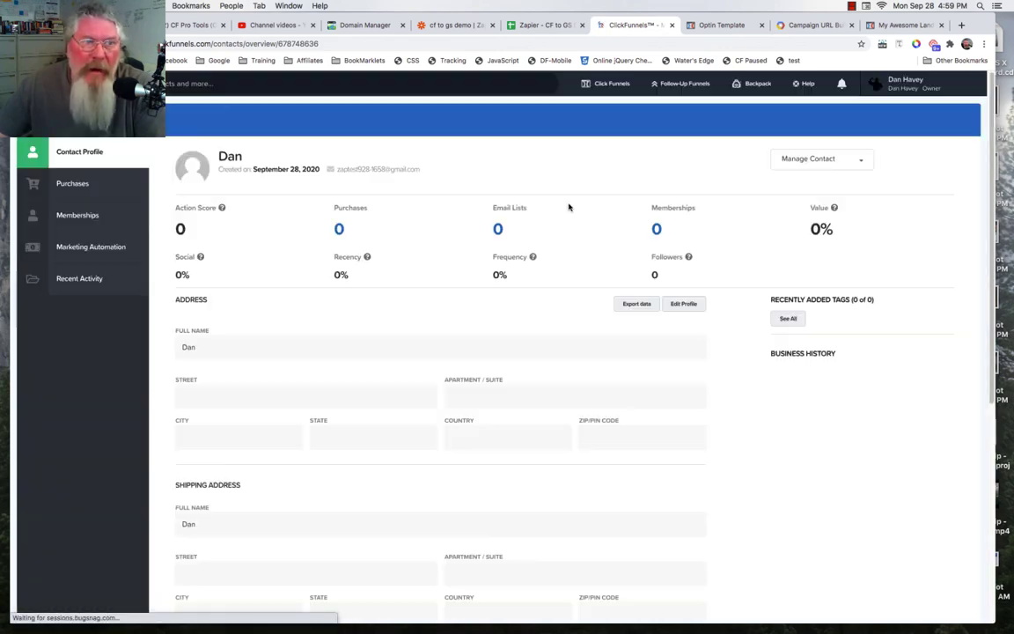
scroll(569, 207, "down", 8)
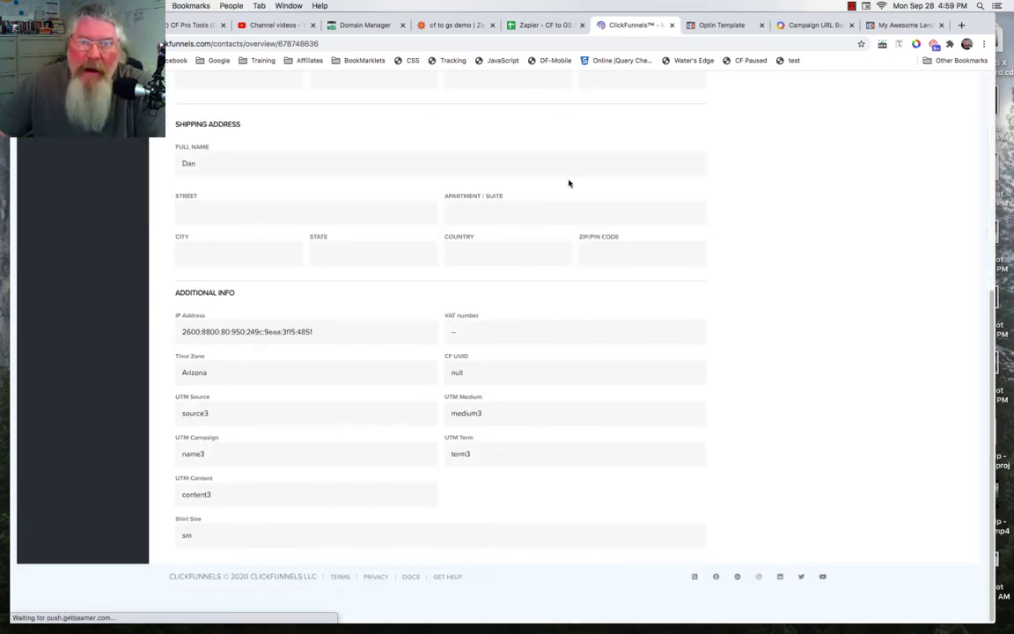
left_click(538, 24)
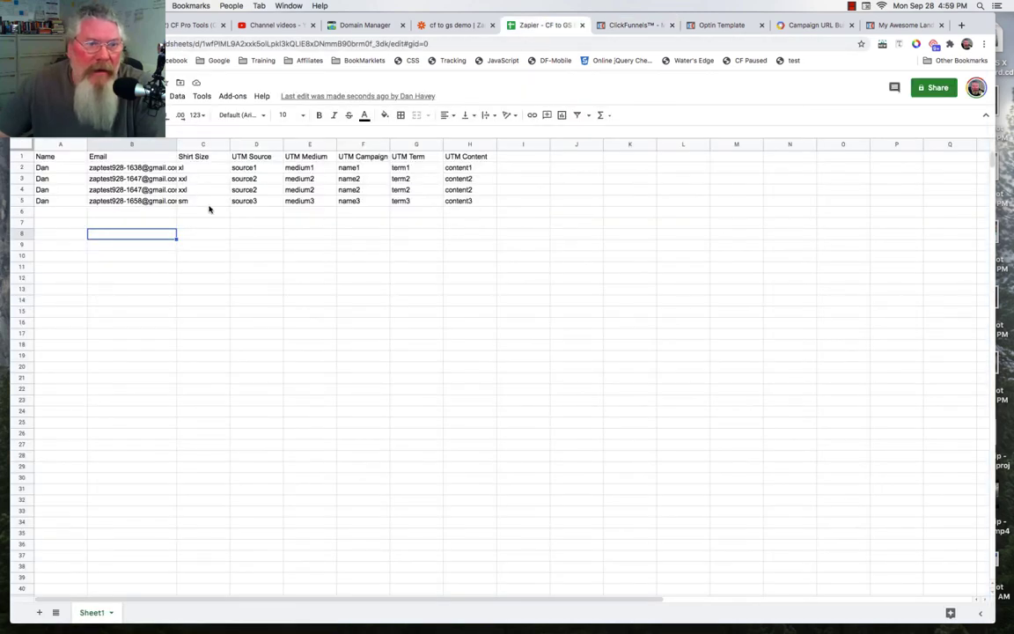